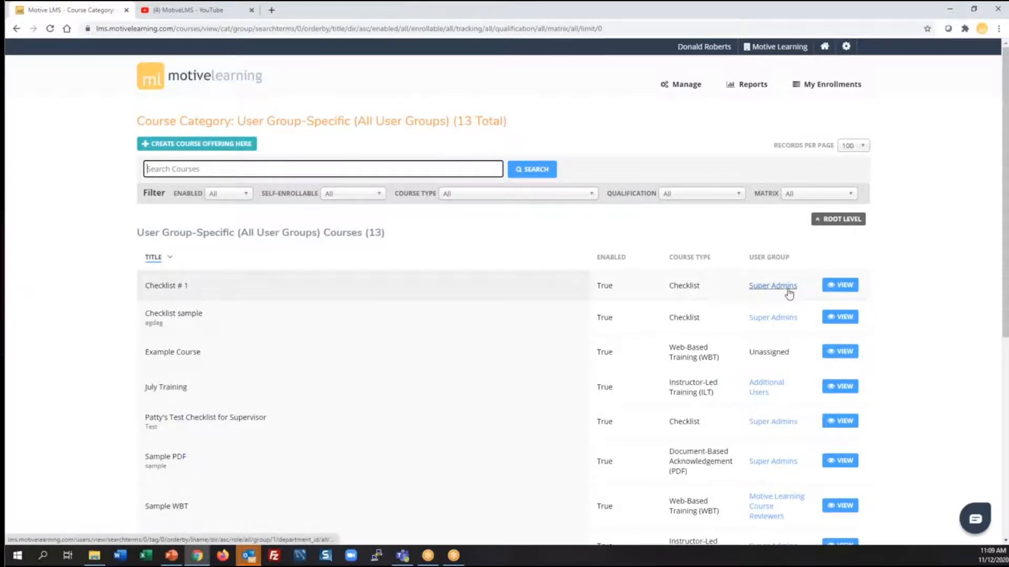
Edit the Checklist # 1 course offering and assign it the Super Admins usergroup
click(847, 286)
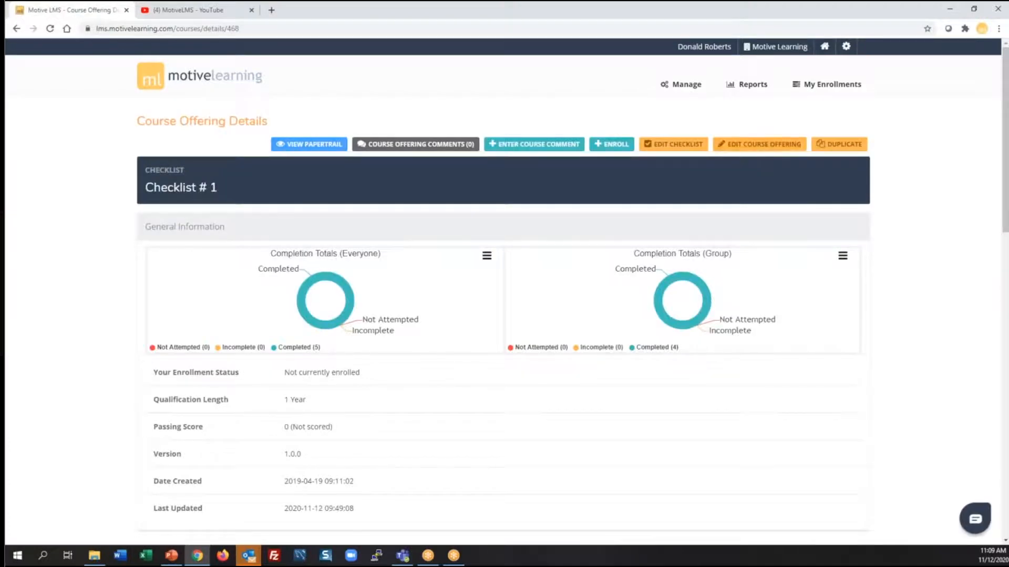
click(764, 144)
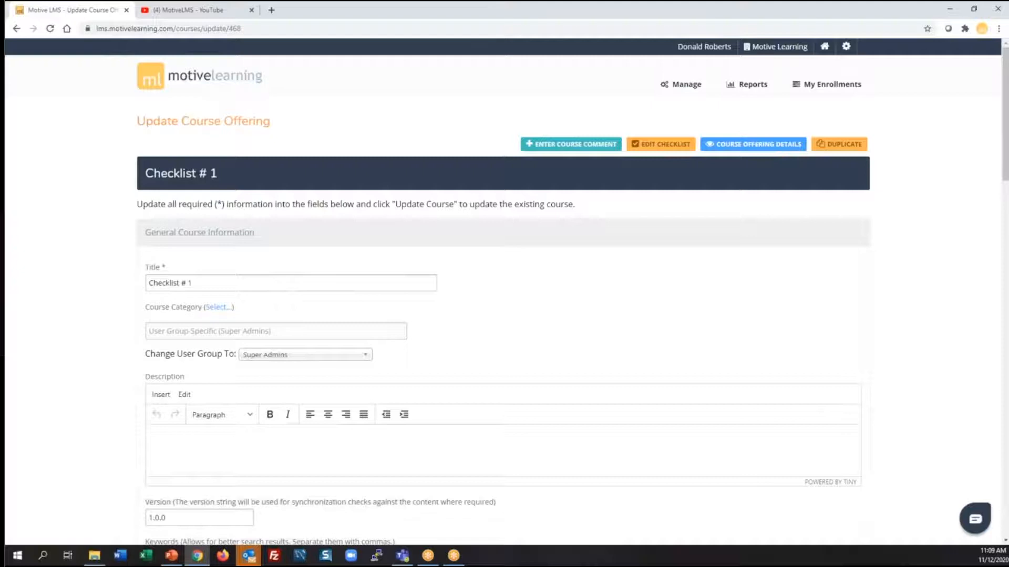
scroll(910, 187, down, 5)
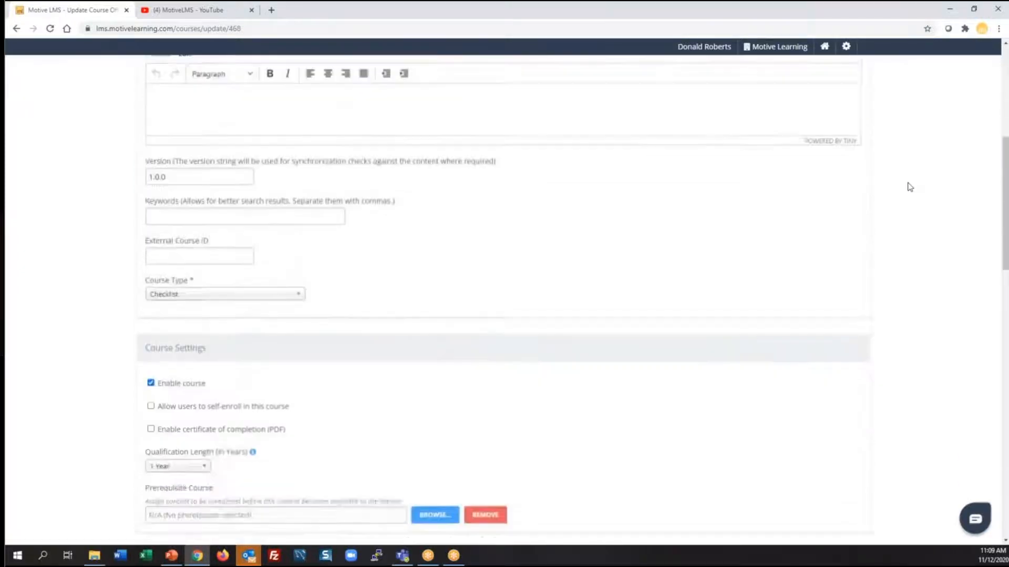
scroll(910, 187, down, 14)
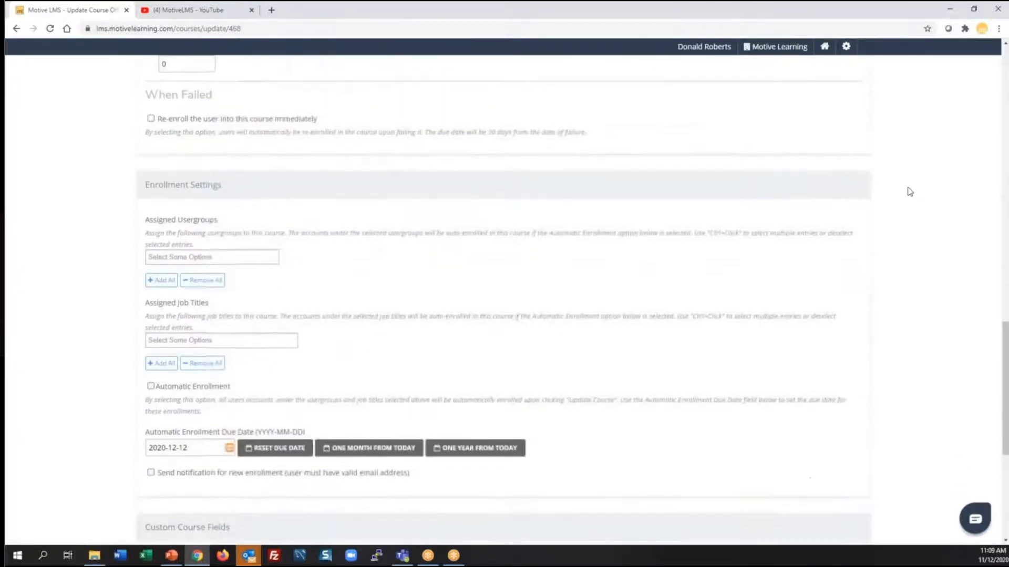
click(224, 257)
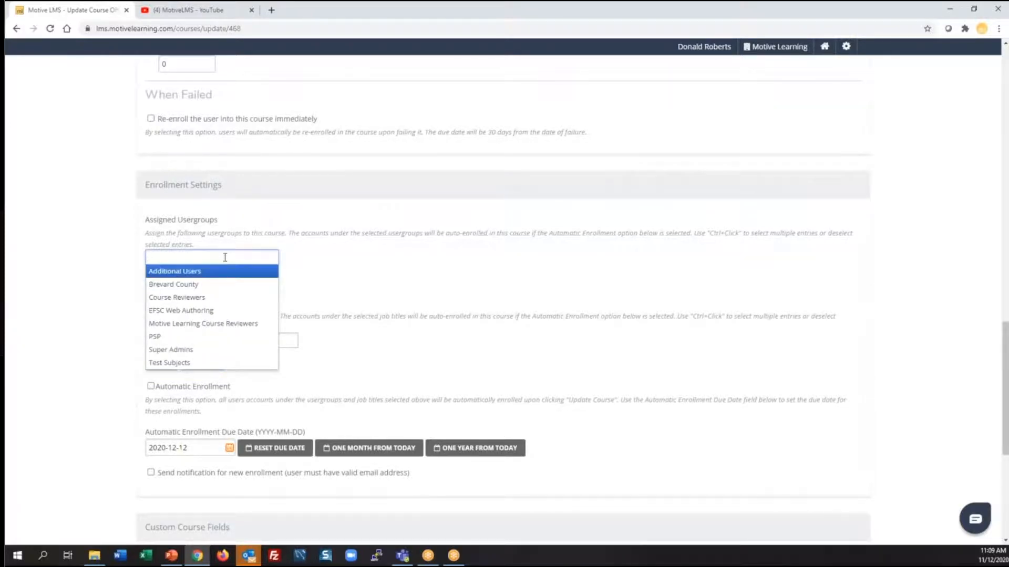
click(195, 350)
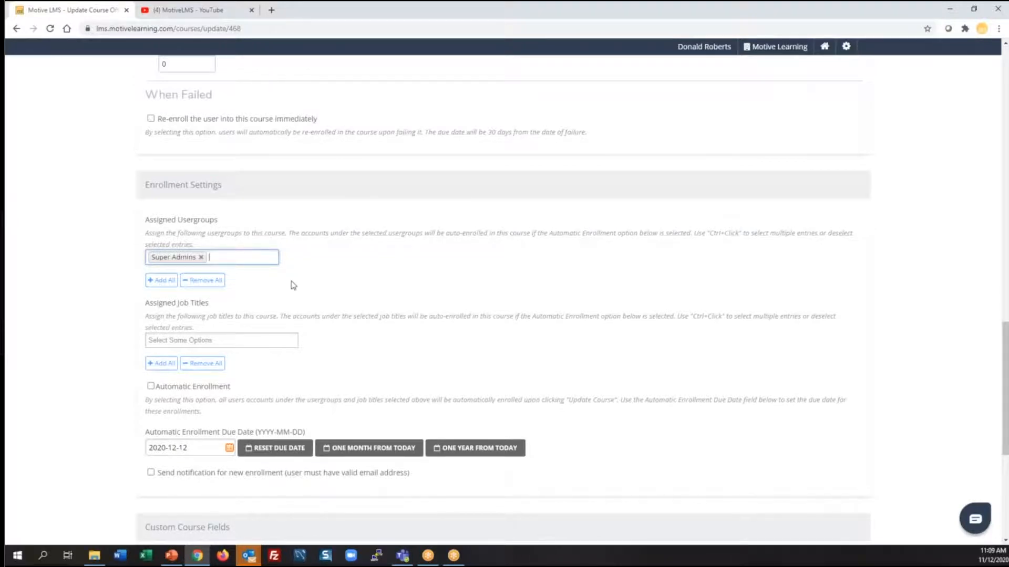
Add Operations Manager (OPS_MGR) as an assigned job title and save the course
click(249, 342)
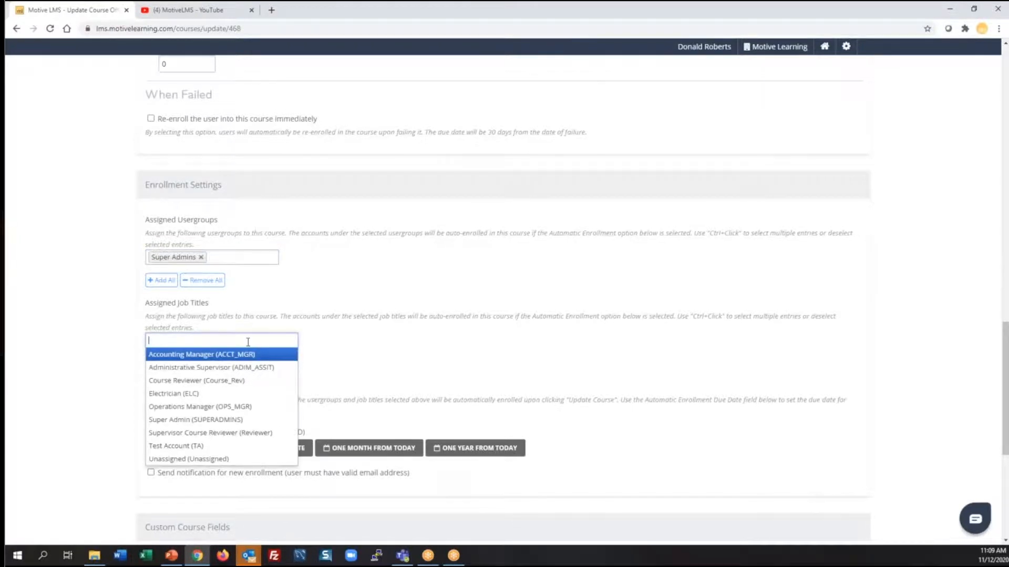
click(250, 408)
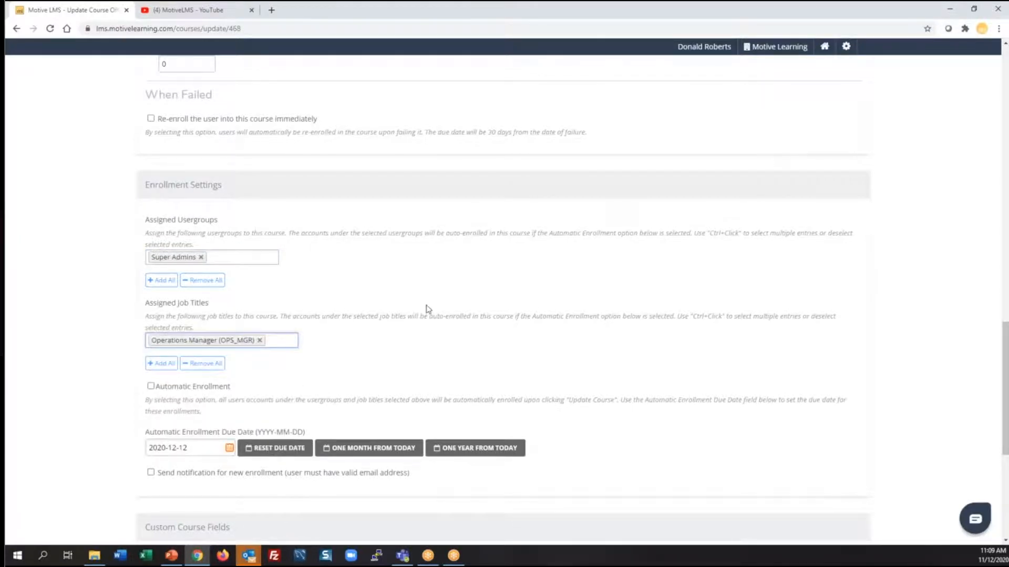
scroll(444, 284, down, 1)
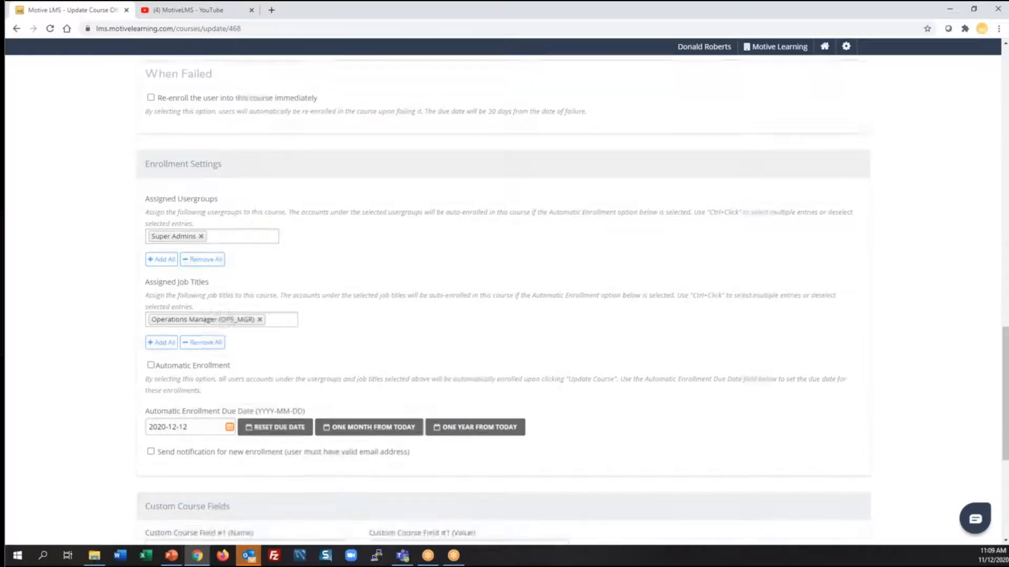
scroll(444, 284, down, 4)
click(168, 475)
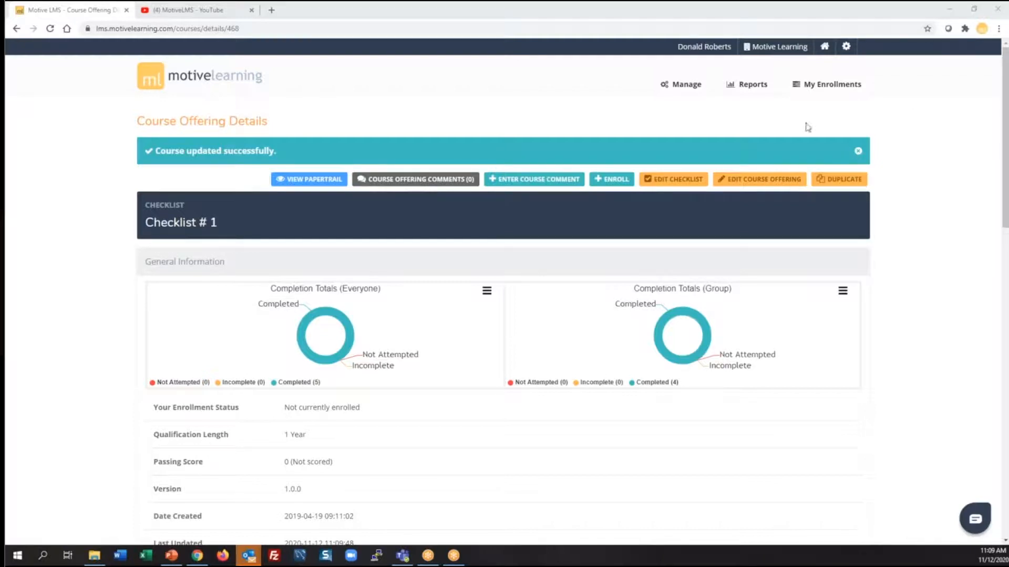
Browse Course Catalog > User Group-Specific and view the Sample WBT offering
click(692, 90)
click(282, 127)
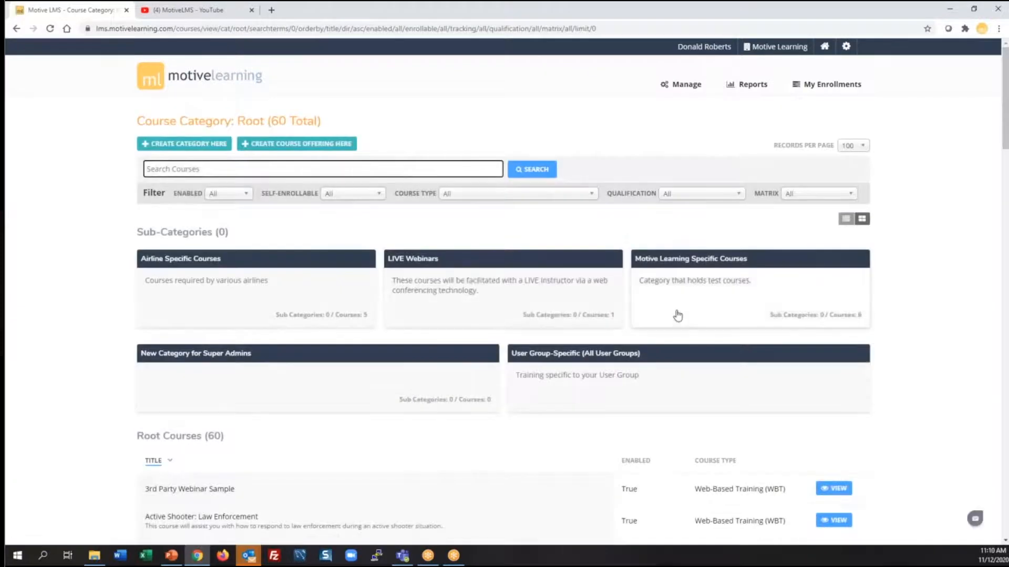
click(676, 389)
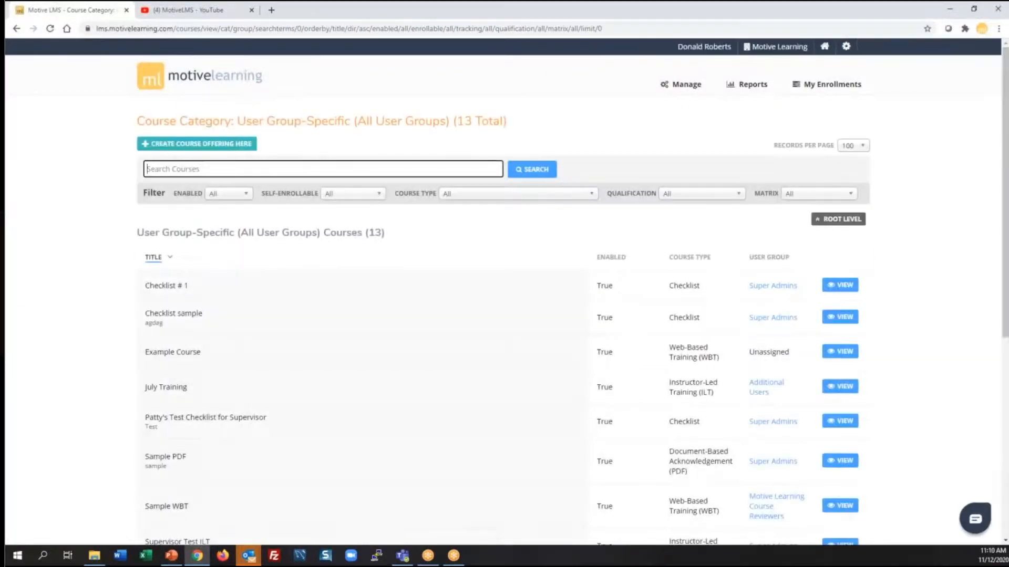
scroll(909, 294, down, 3)
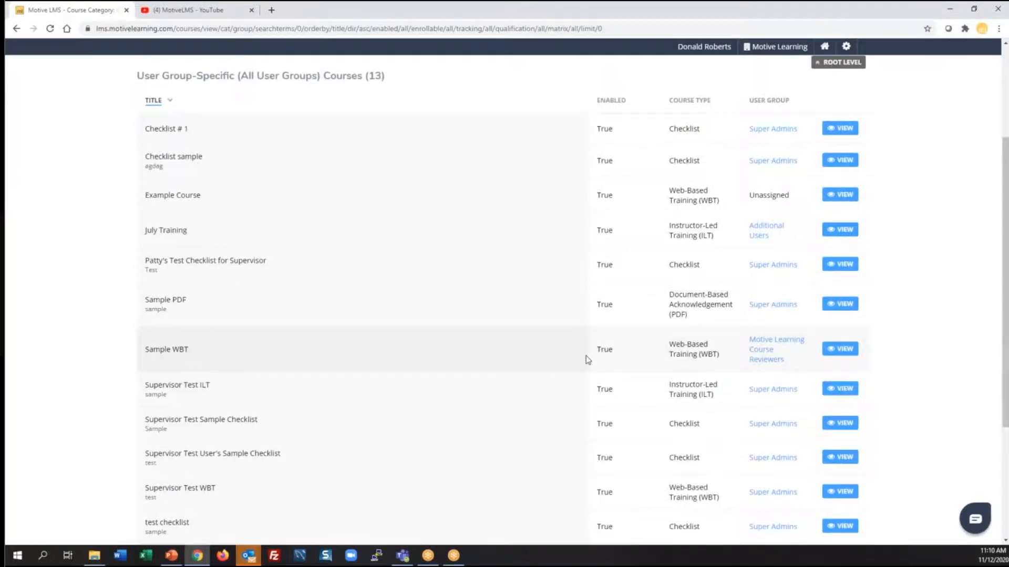
click(844, 350)
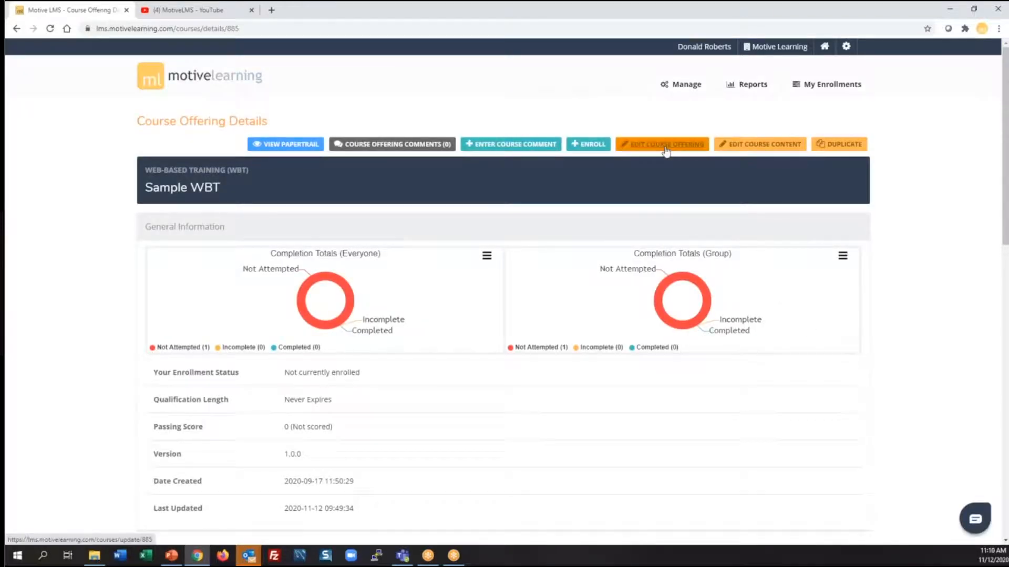
Edit Sample WBT and assign the Motive Learning Course Reviewers usergroup
click(666, 146)
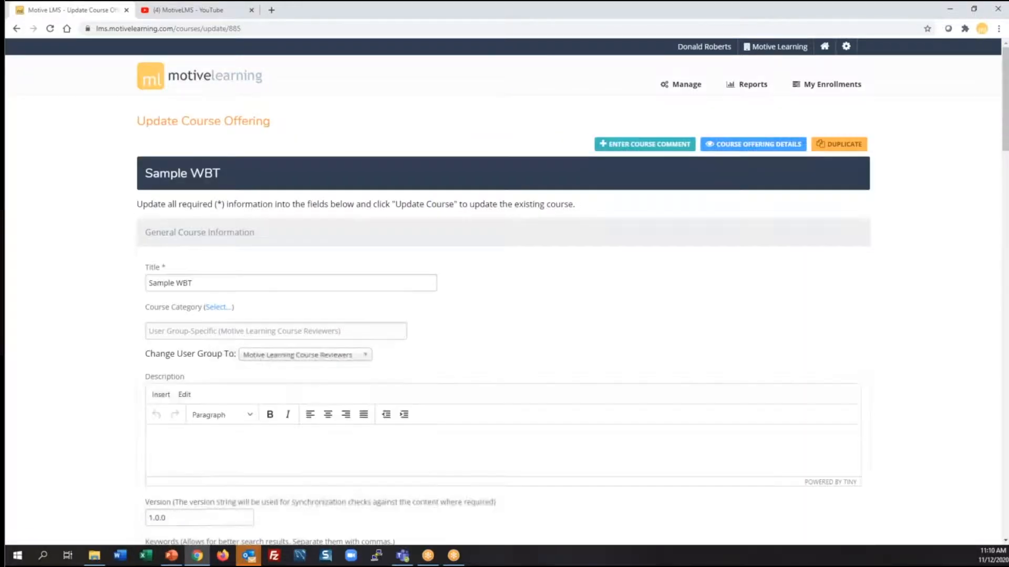
scroll(946, 189, down, 10)
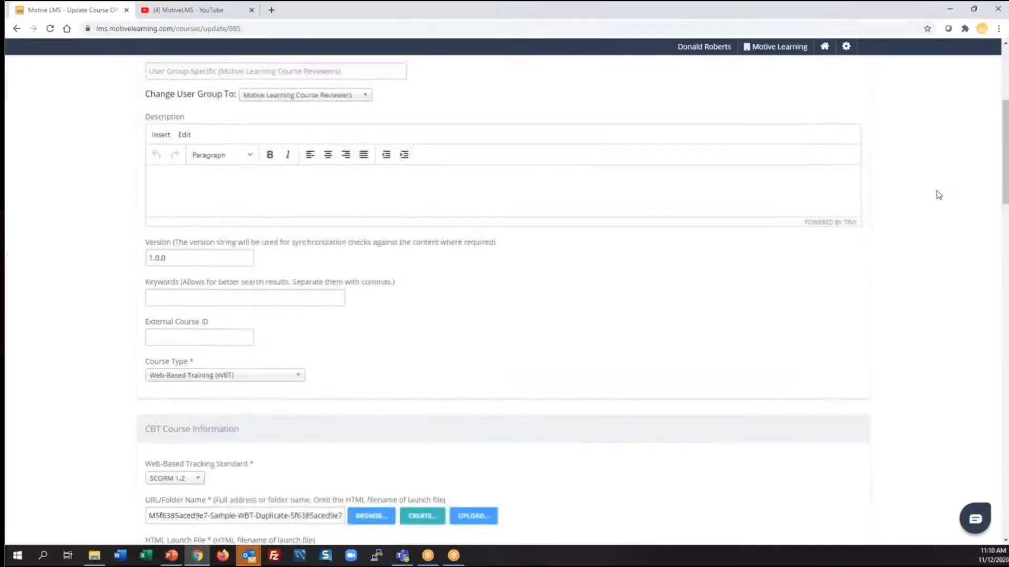
scroll(939, 194, down, 15)
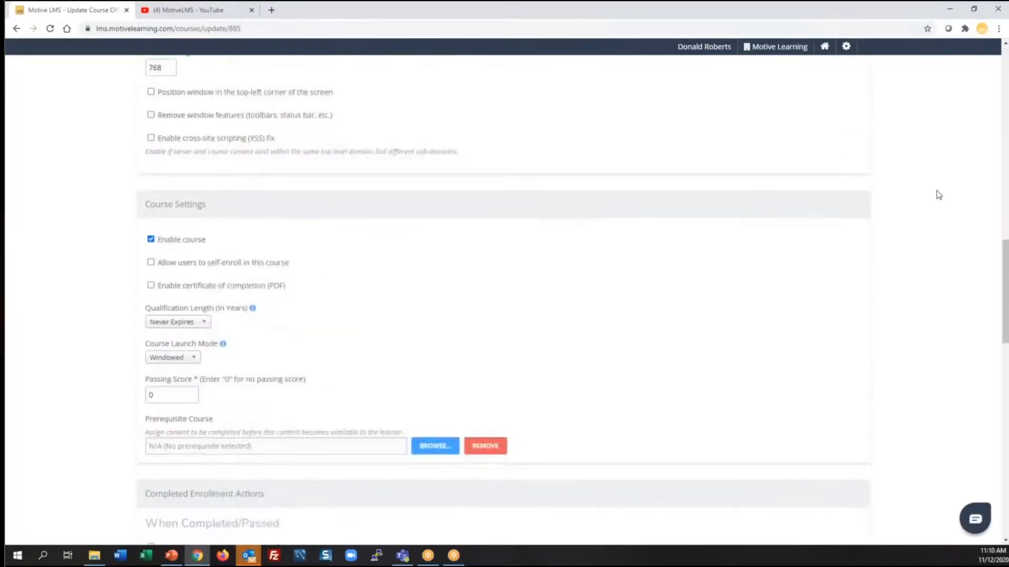
scroll(939, 195, down, 7)
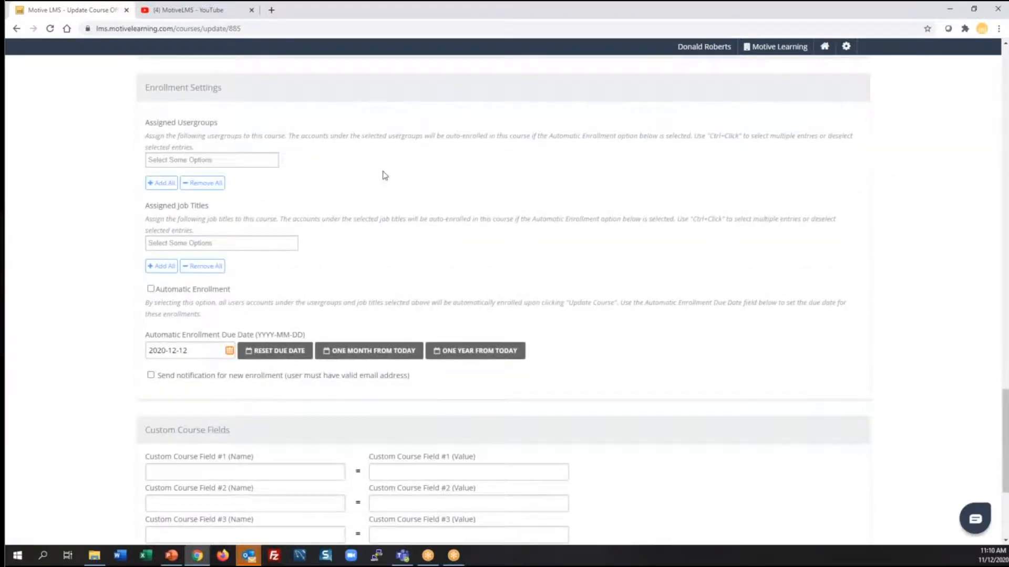
click(244, 159)
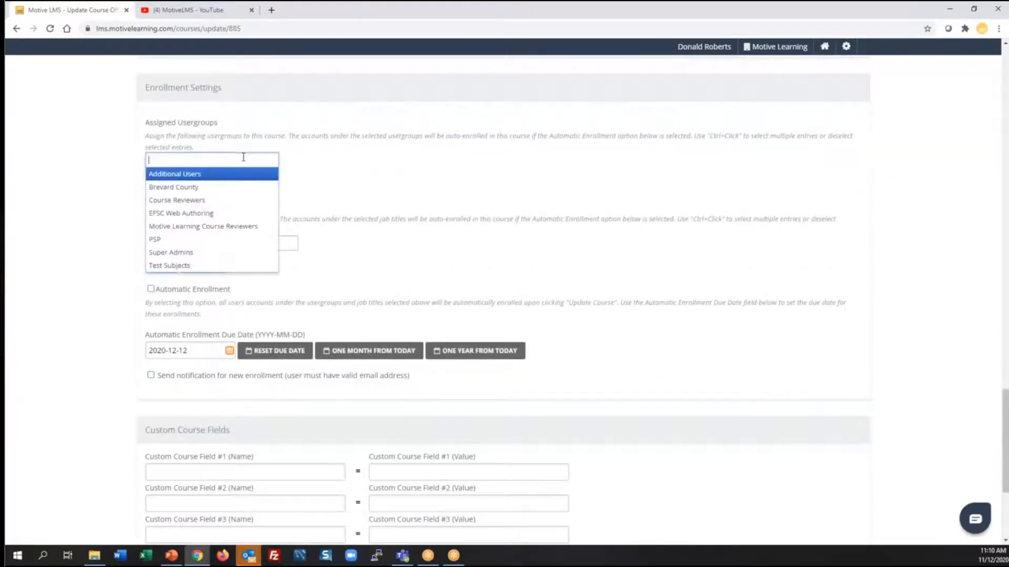
click(244, 226)
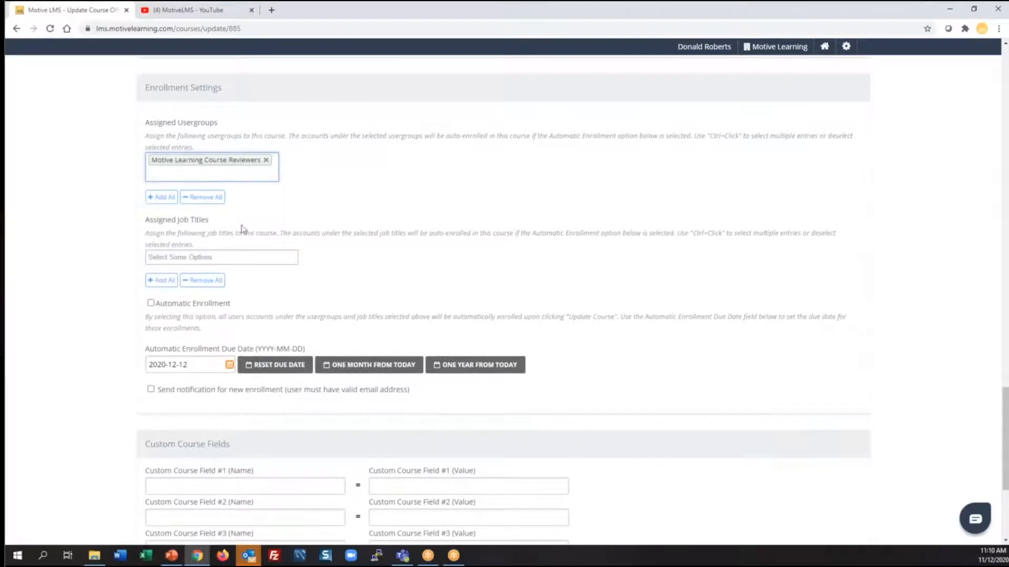
Add the Operations Manager job title to Sample WBT and save the course
click(244, 259)
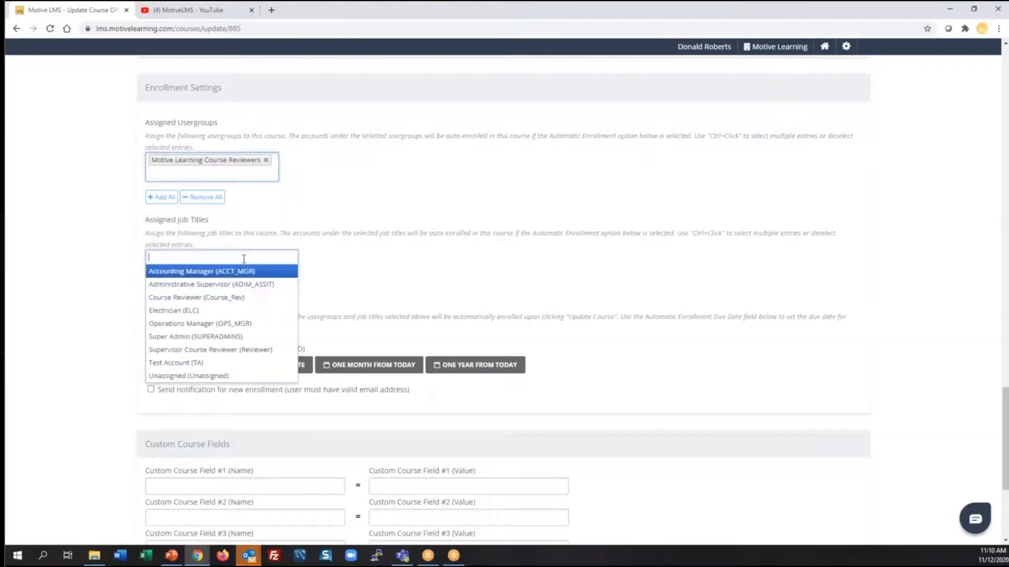
click(217, 324)
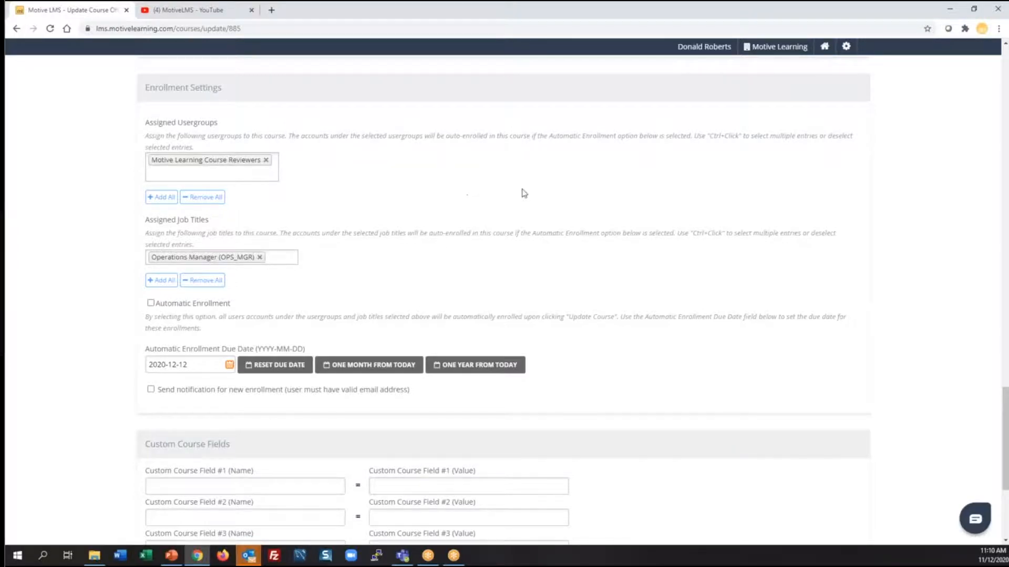
scroll(522, 191, down, 4)
click(166, 375)
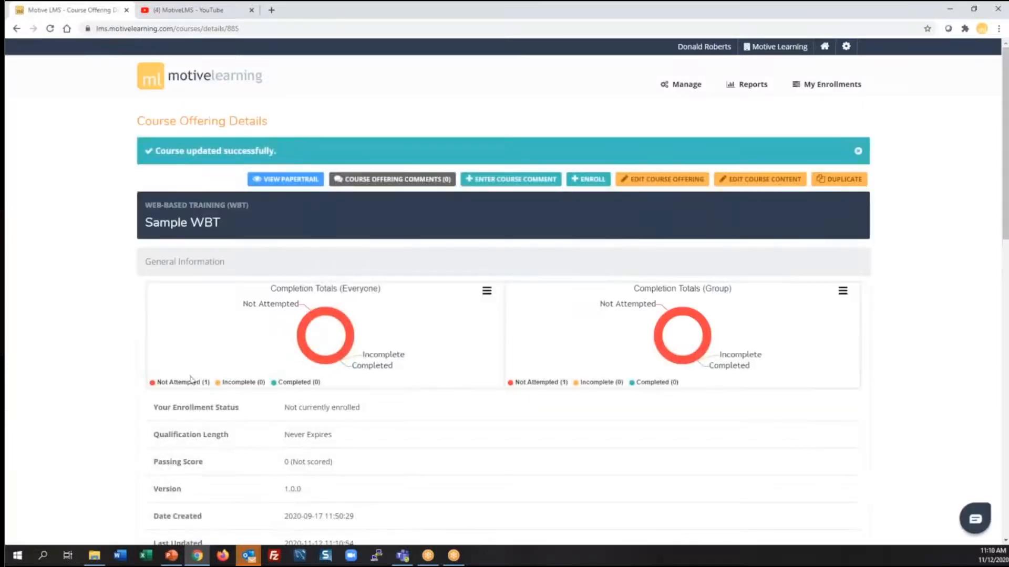
From Manage > Course Catalog, view the Active Shooter: Law Enforcement course offering
click(685, 88)
click(309, 130)
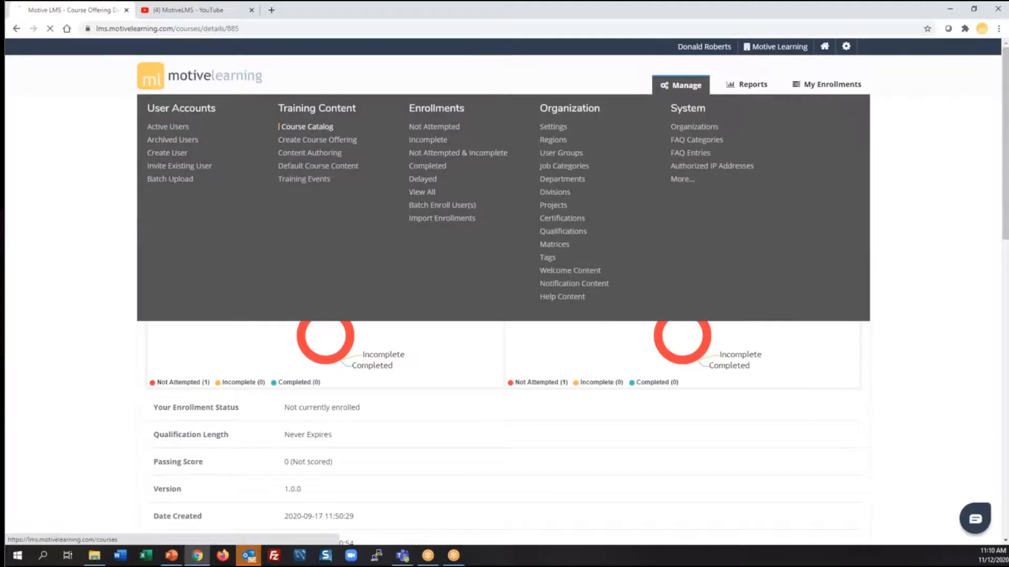
scroll(399, 268, down, 2)
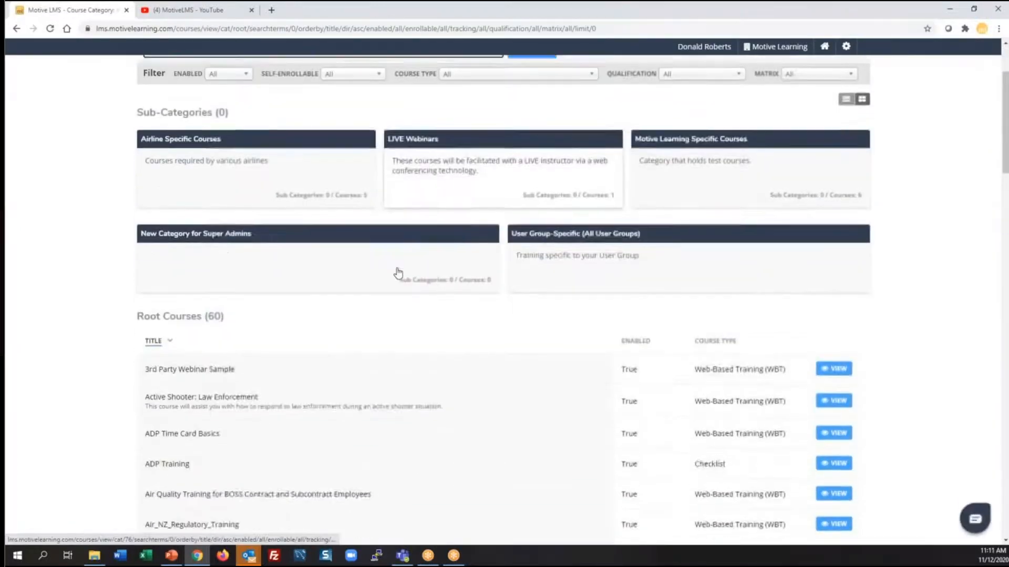
scroll(397, 272, down, 1)
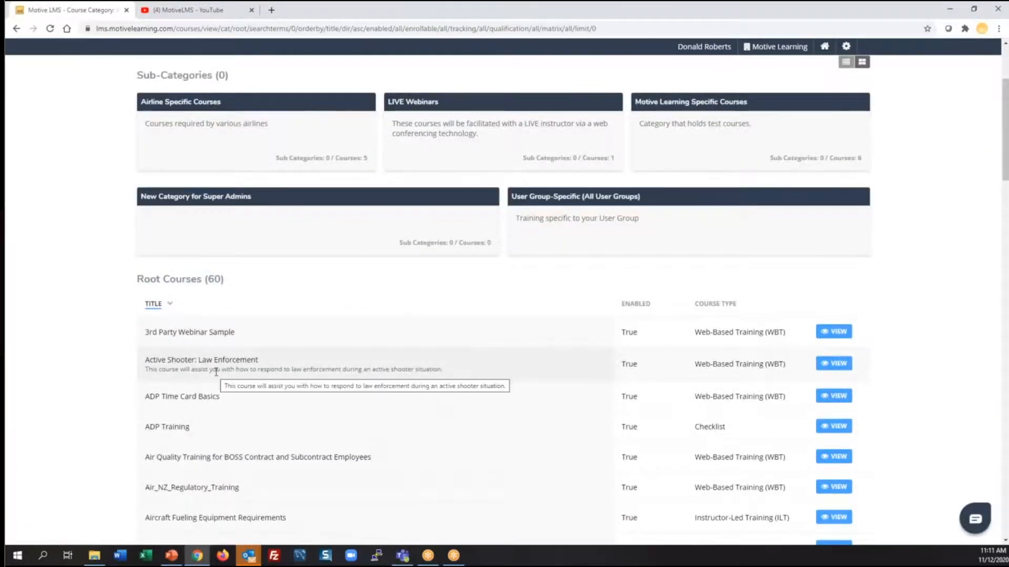
click(837, 365)
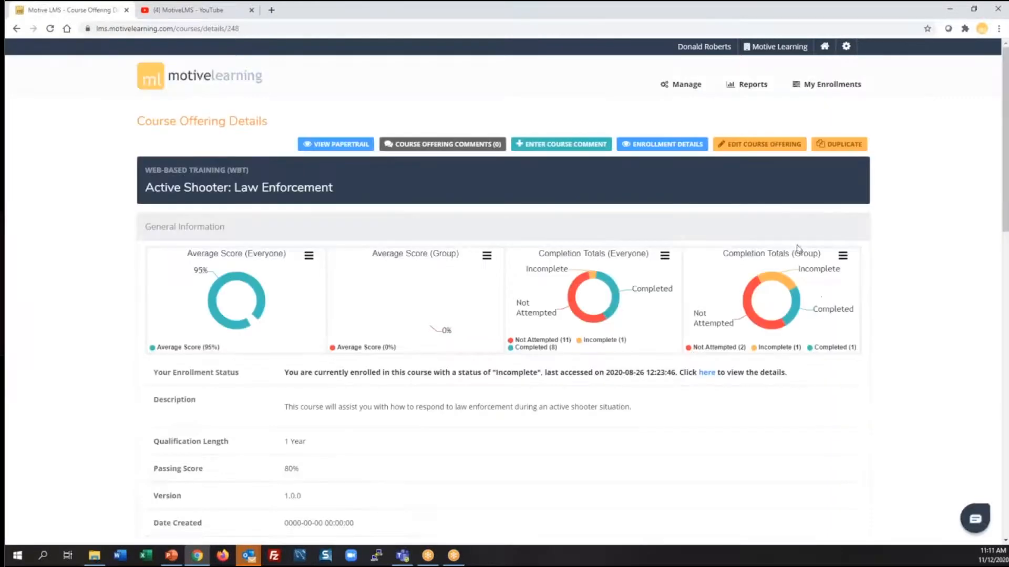
Edit Active Shooter: Law Enforcement and confirm Operations Manager is among its assigned job titles
click(774, 152)
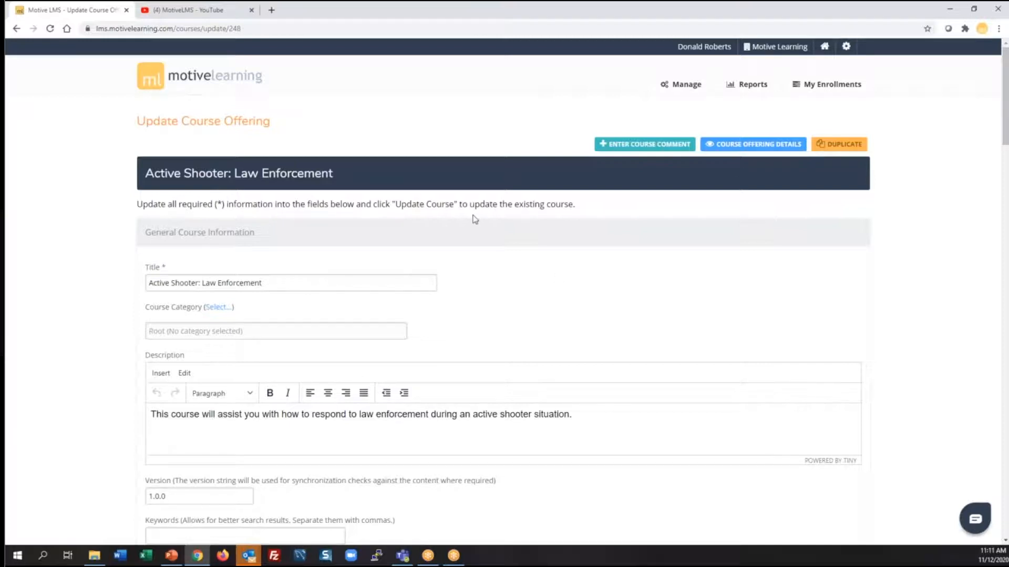
scroll(510, 238, down, 1)
scroll(509, 237, down, 15)
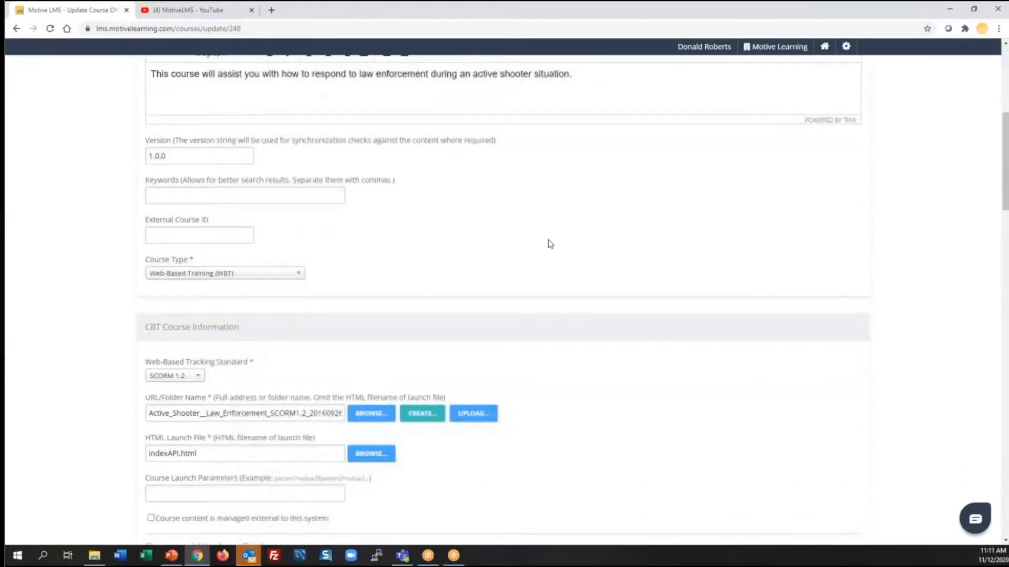
scroll(554, 245, down, 15)
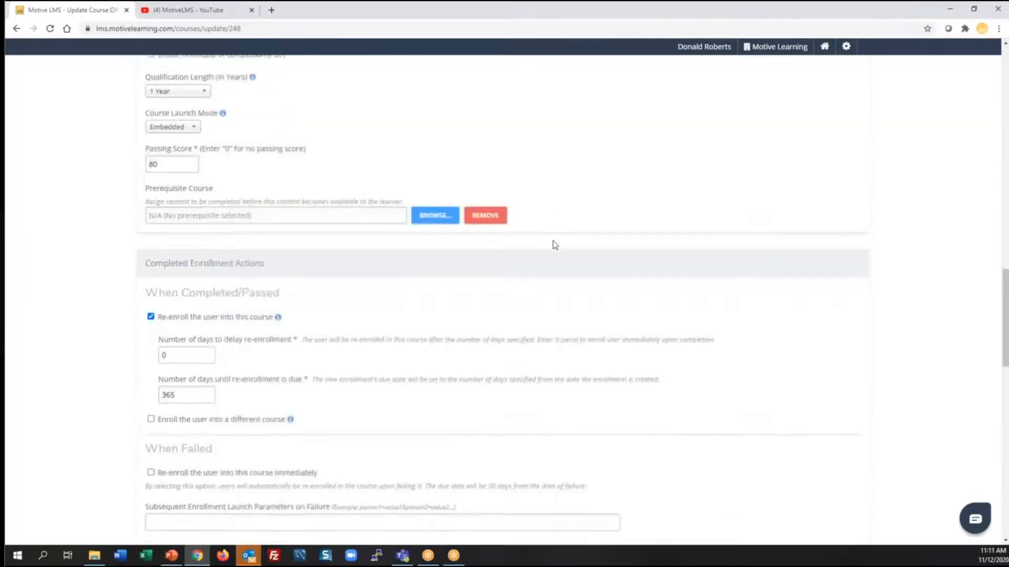
scroll(554, 246, down, 4)
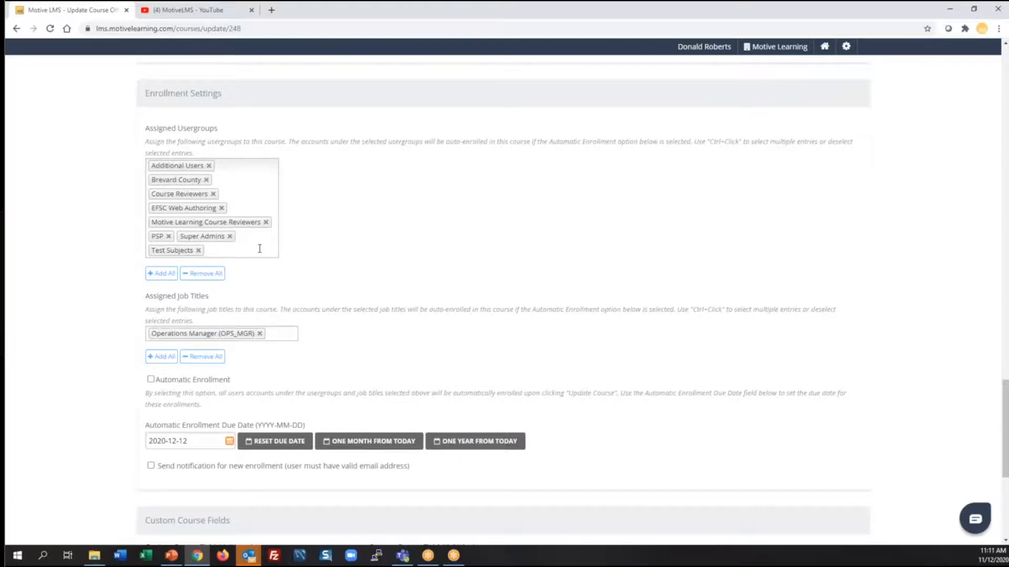
scroll(470, 241, up, 5)
scroll(470, 242, up, 20)
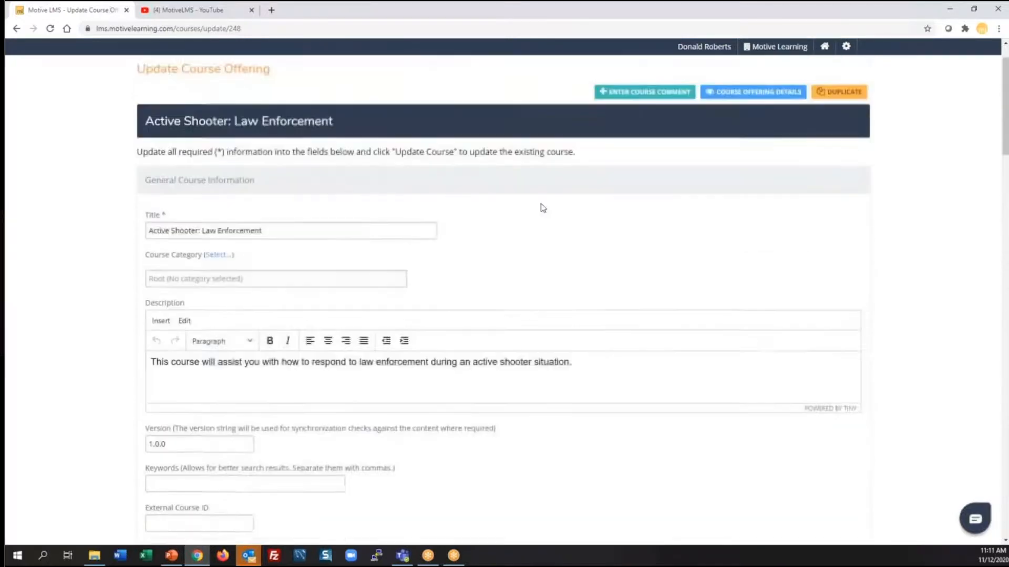
scroll(542, 208, up, 2)
Start a new user via Manage > Create User and replace the prefilled e-mail with the new login
mouse_move(681, 85)
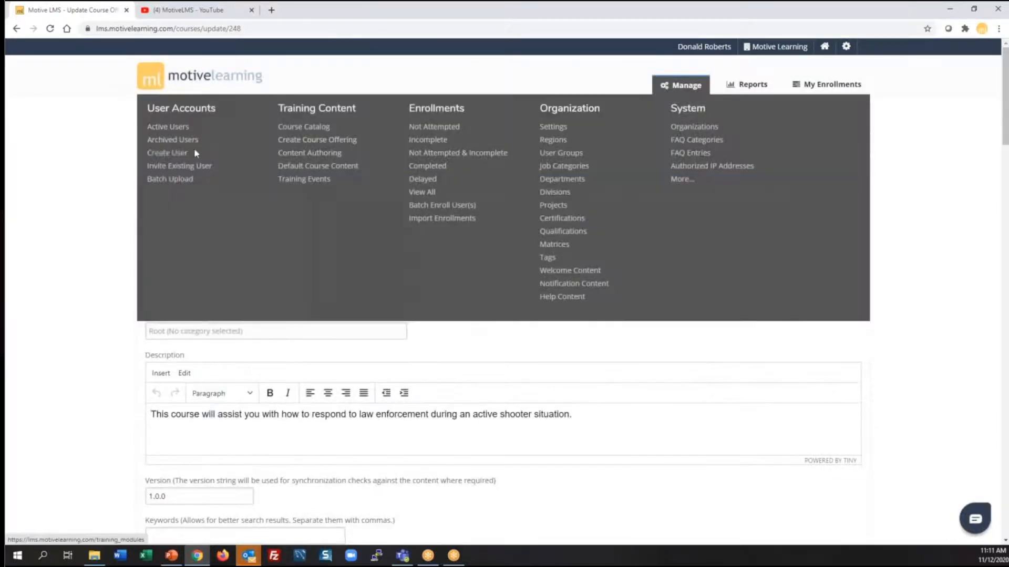
click(173, 154)
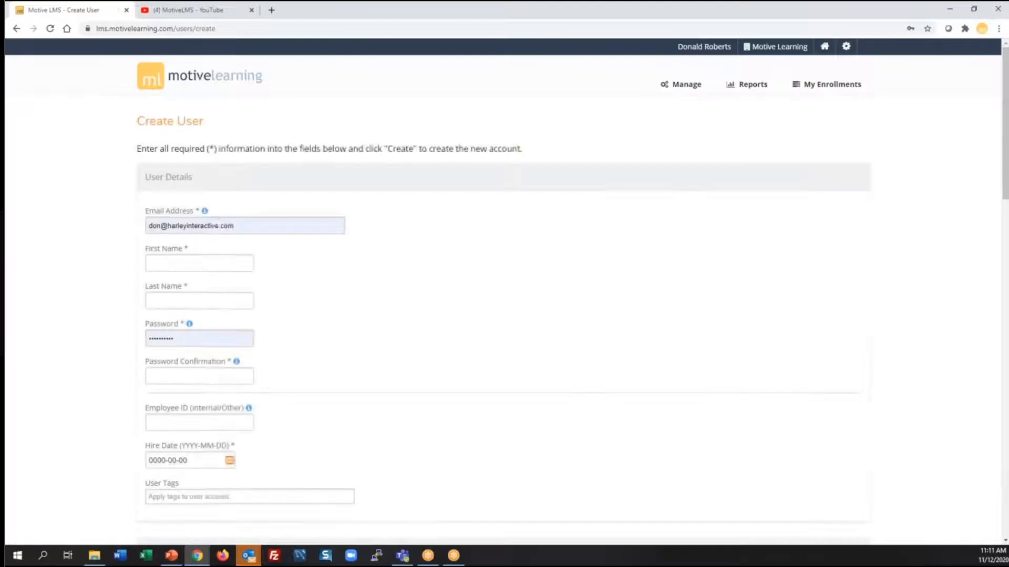
triple_click(250, 225)
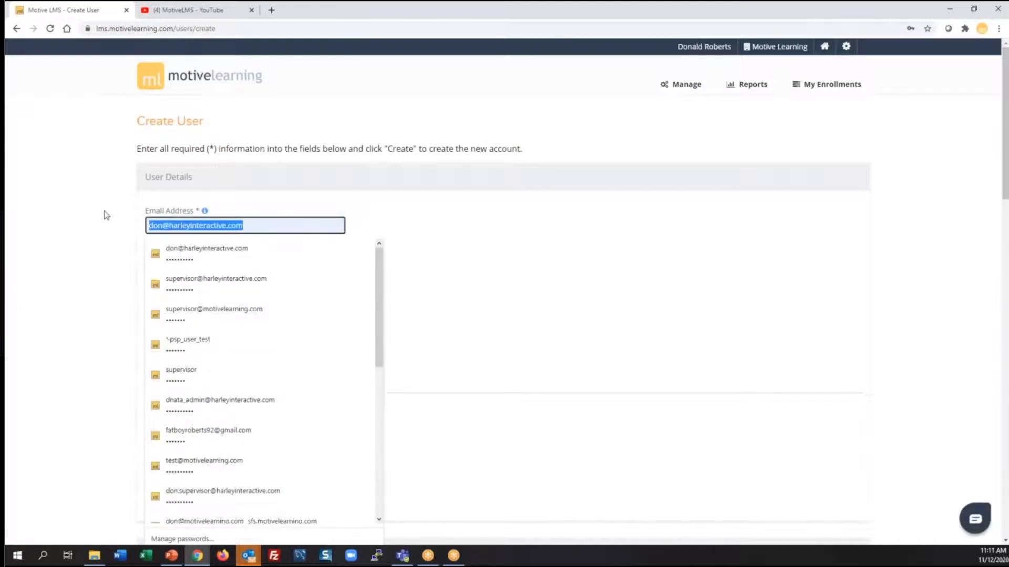
text(new)
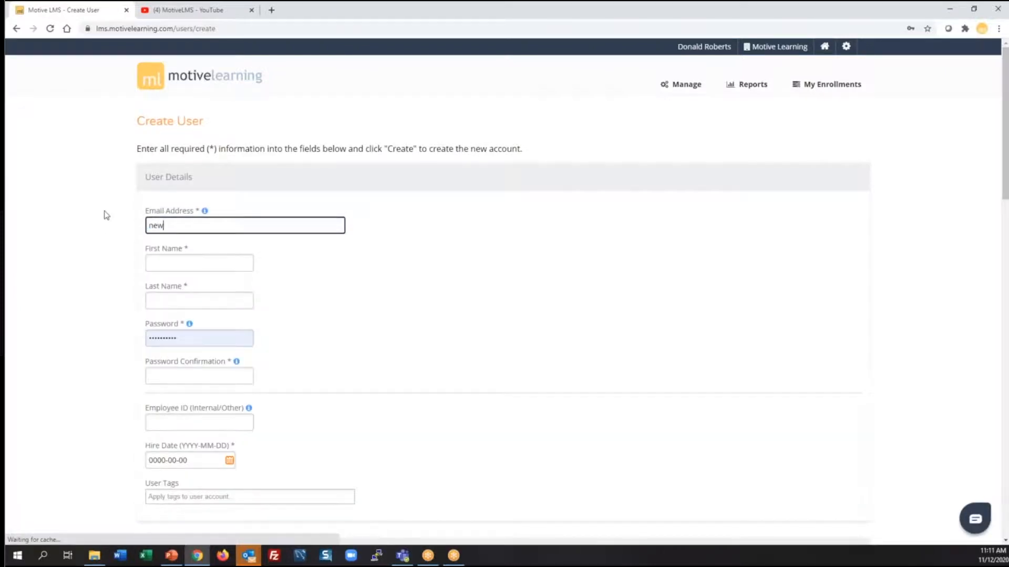
text(_acct)
key(Tab)
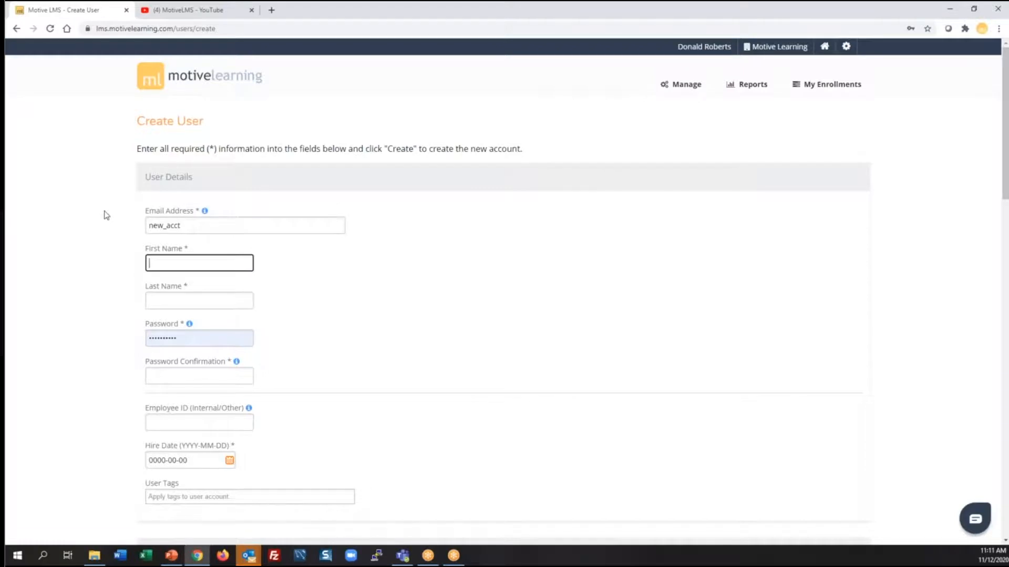
Enter the new user's first and last name and fill in the password and its confirmation
text(New)
key(Tab)
text(Acct)
key(Tab)
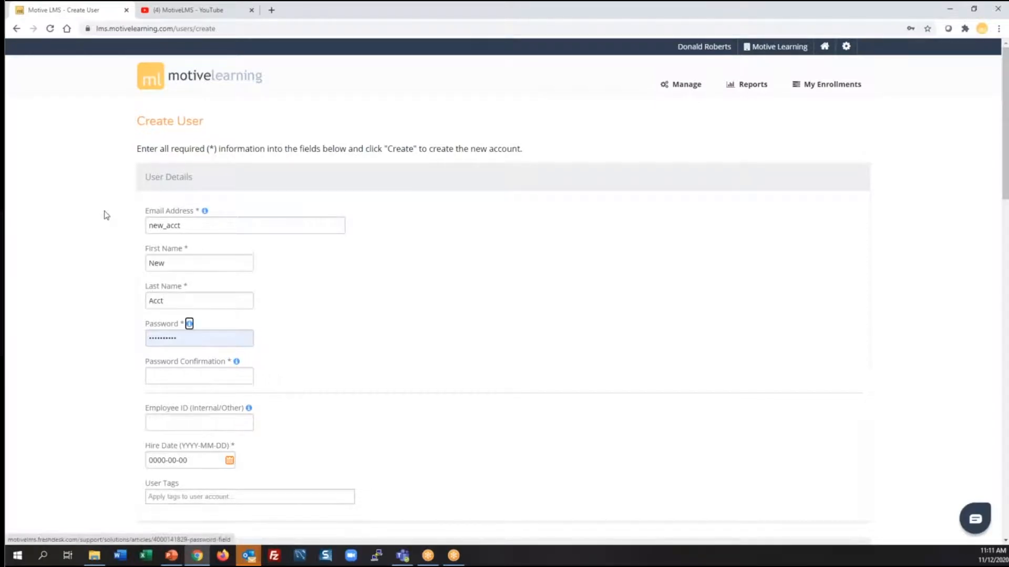
text(passw)
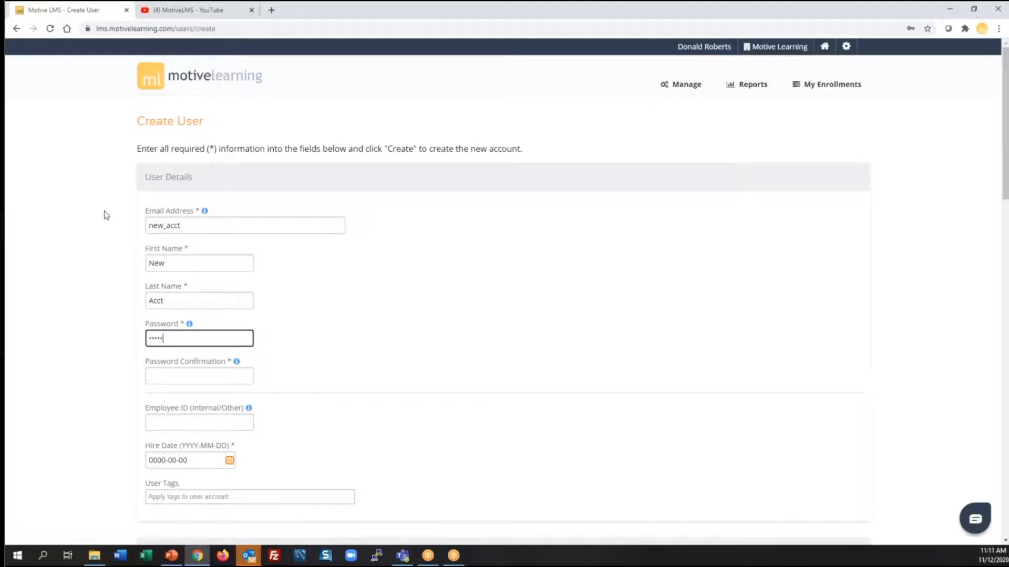
key(Tab)
text(pass)
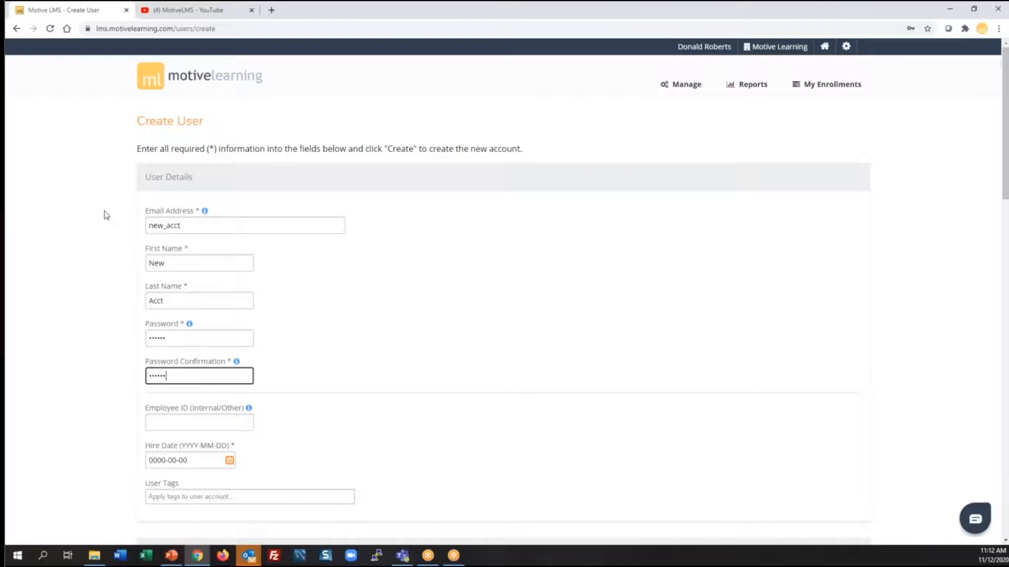
Set hire date 2020-11-12, job title Operations Manager (OPS_MGR), and tick Enroll User on Create
scroll(306, 293, down, 3)
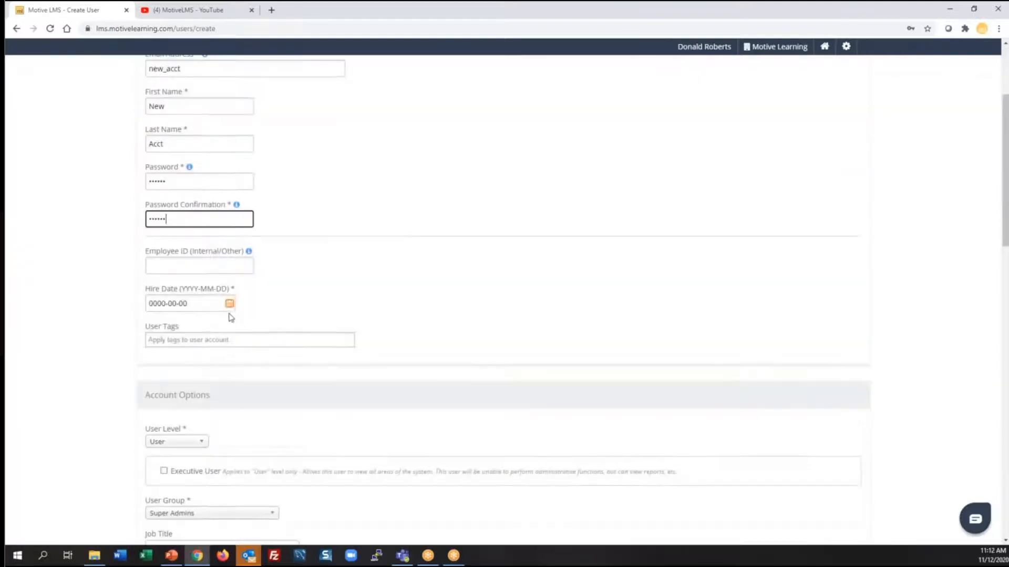
click(230, 305)
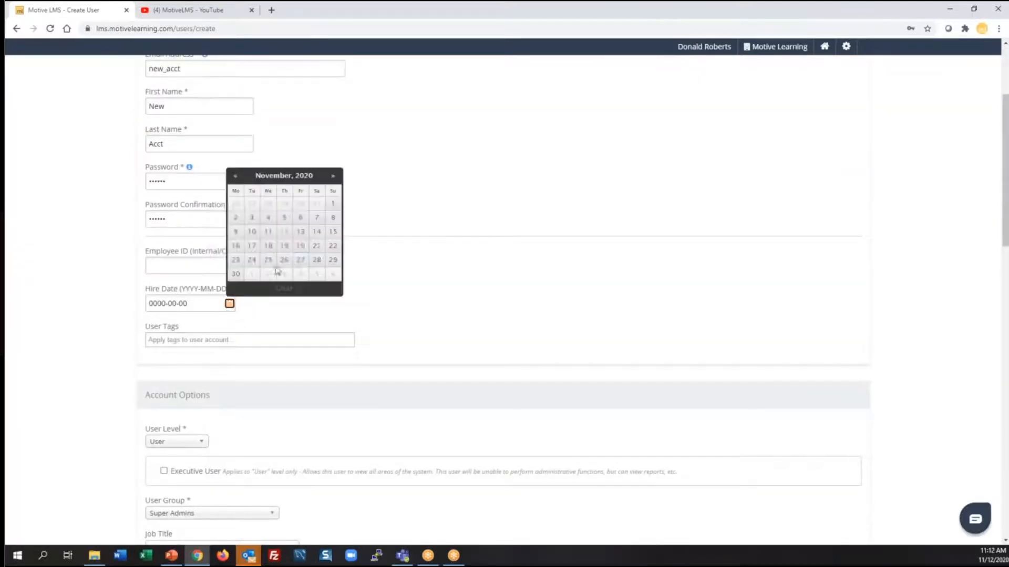
click(281, 230)
scroll(418, 218, down, 6)
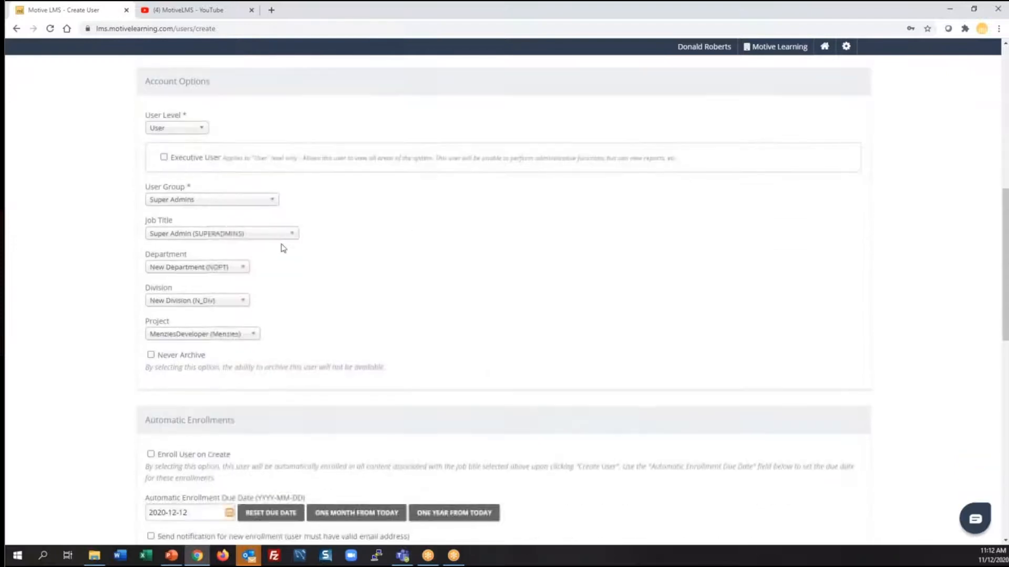
click(284, 241)
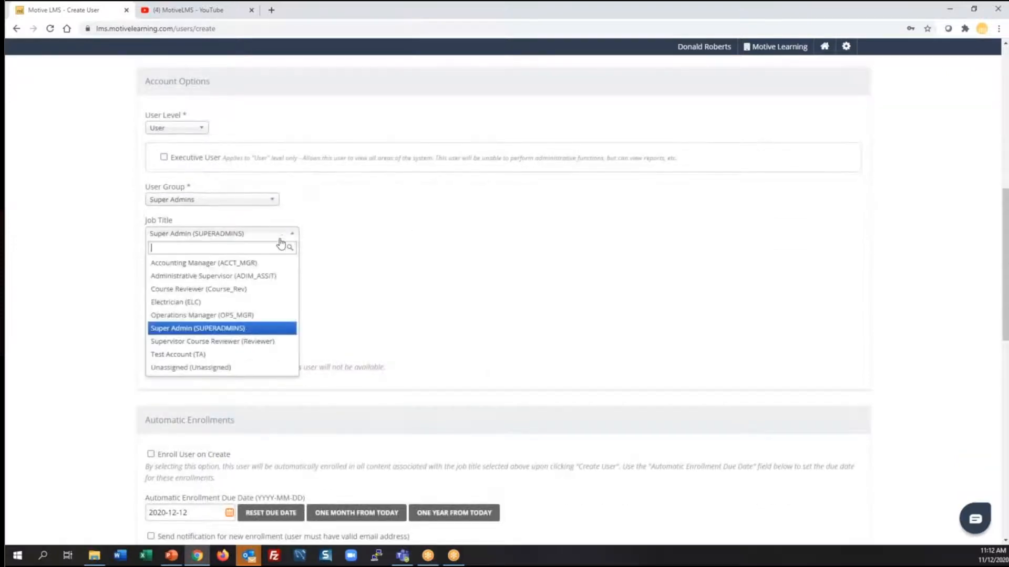
click(234, 315)
scroll(434, 221, down, 3)
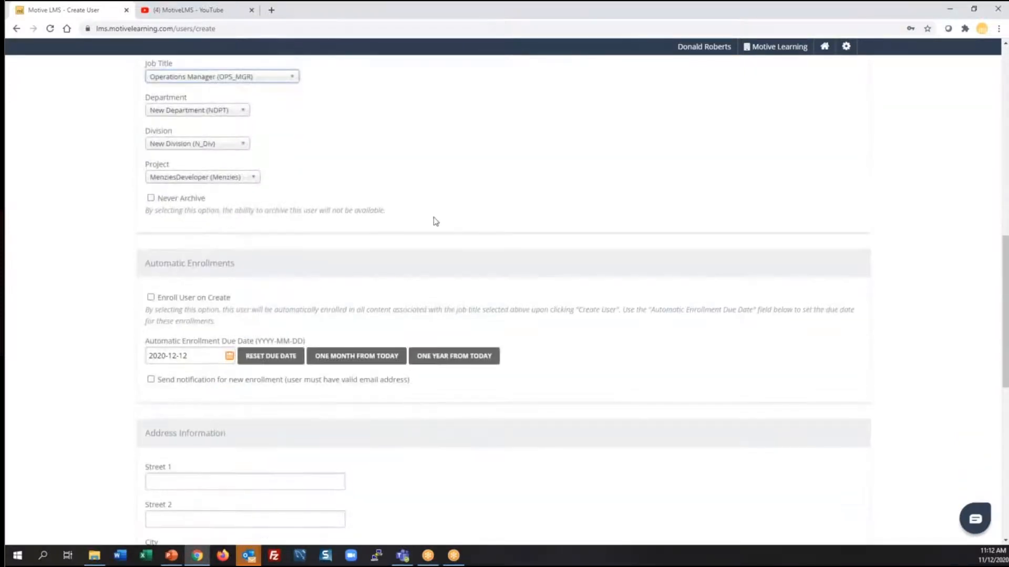
click(151, 297)
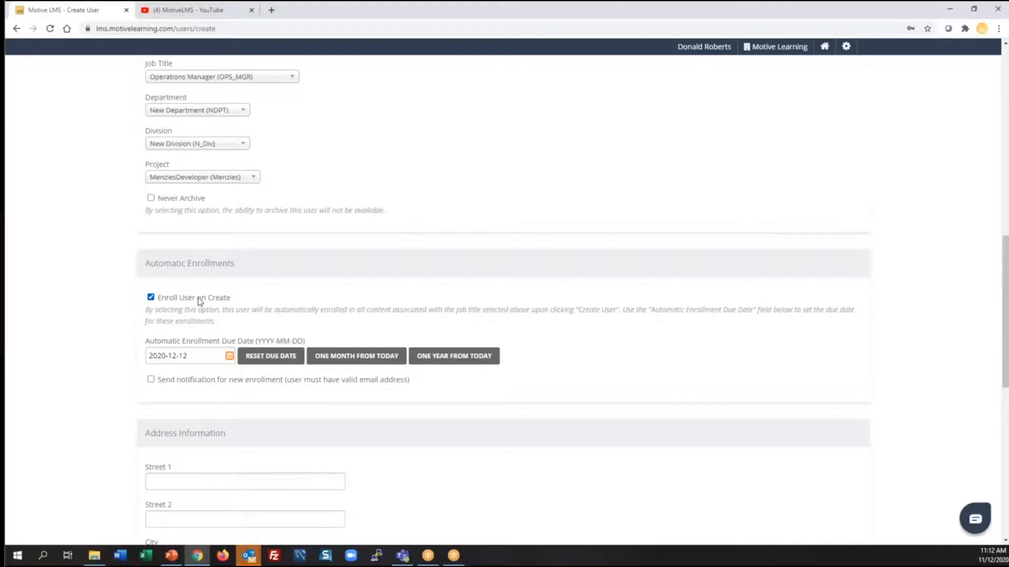
scroll(402, 257, down, 7)
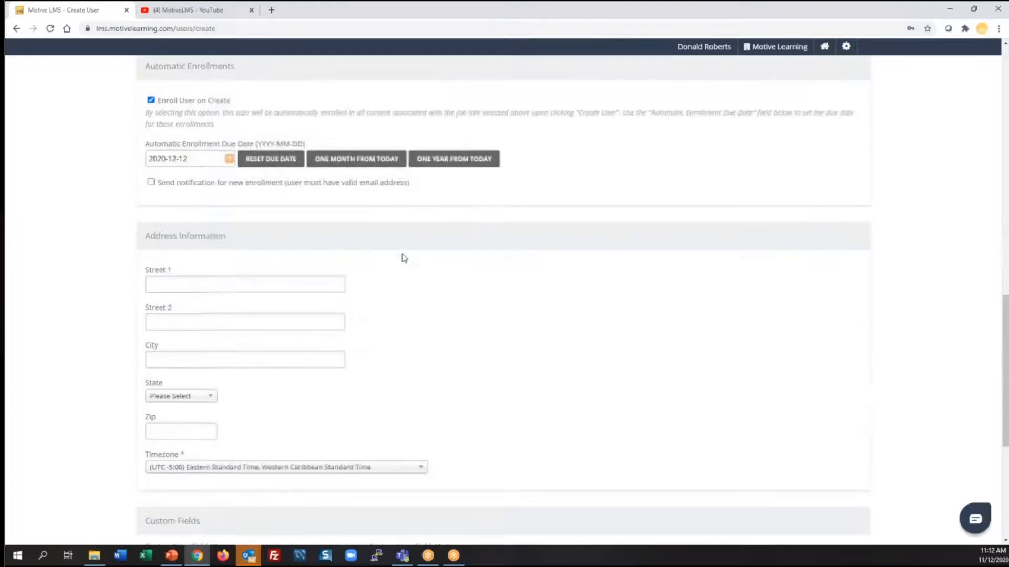
scroll(411, 260, down, 2)
Create the account, auto-enrolling it in Active Shooter: Law Enforcement and Checklist #1
click(167, 399)
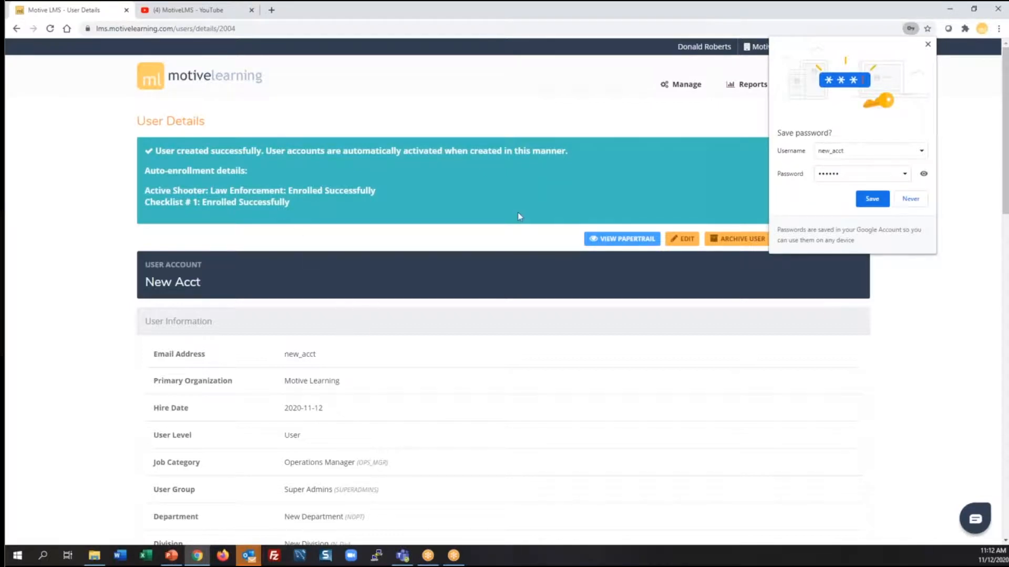
Dismiss the save-password prompt, start another user, and replace the prefilled login with the reviewer's
click(928, 44)
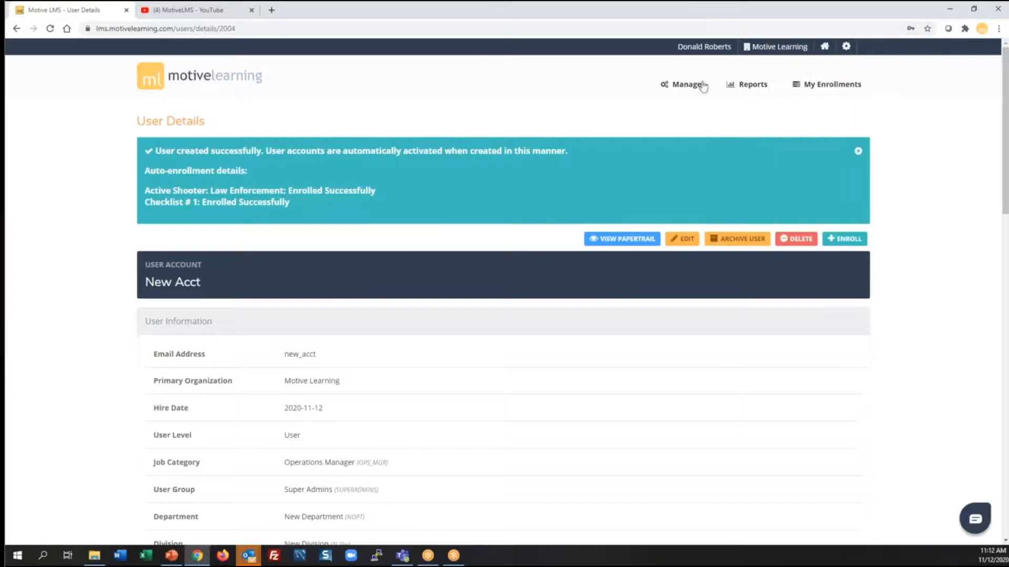
click(686, 85)
click(177, 153)
drag(264, 230, 76, 216)
text(new)
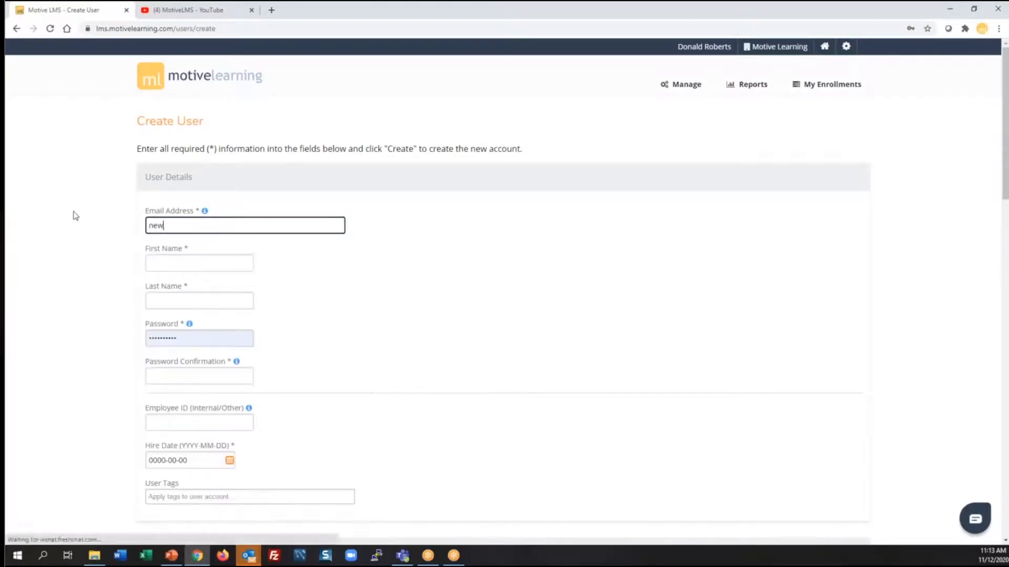
text(_reviewer)
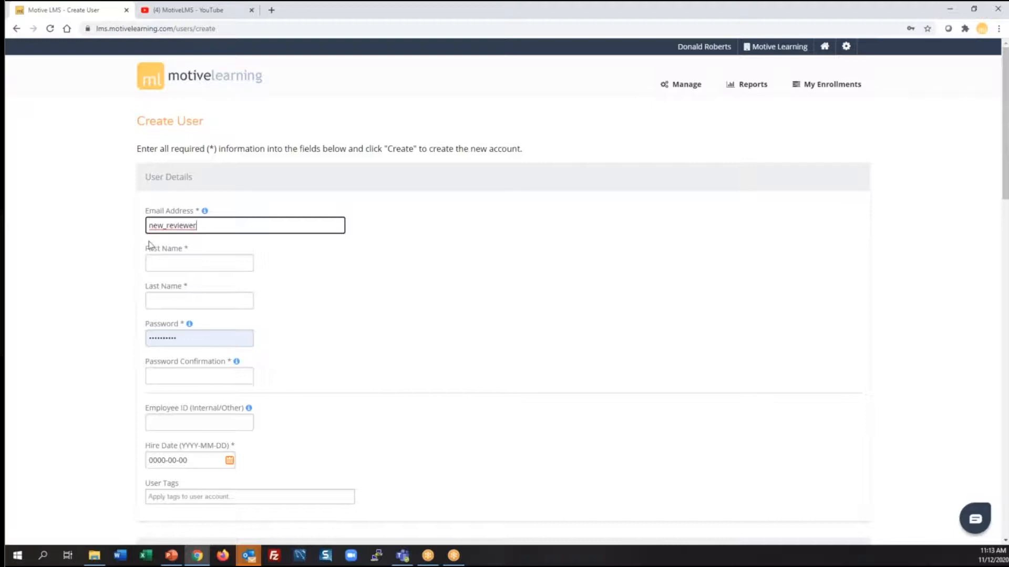
Enter the reviewer's first and last name and set the account password
click(194, 261)
text(new)
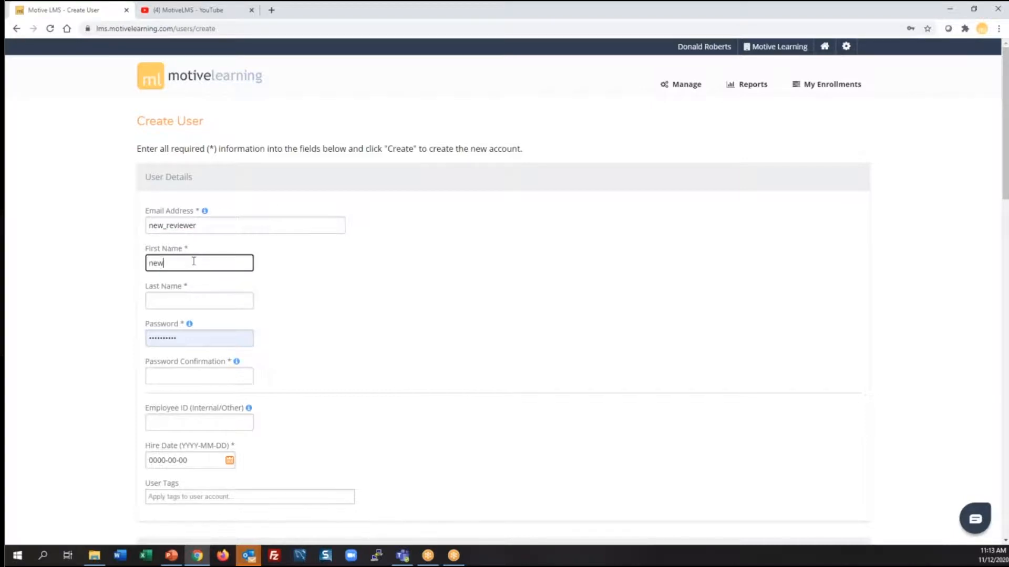
key(Tab)
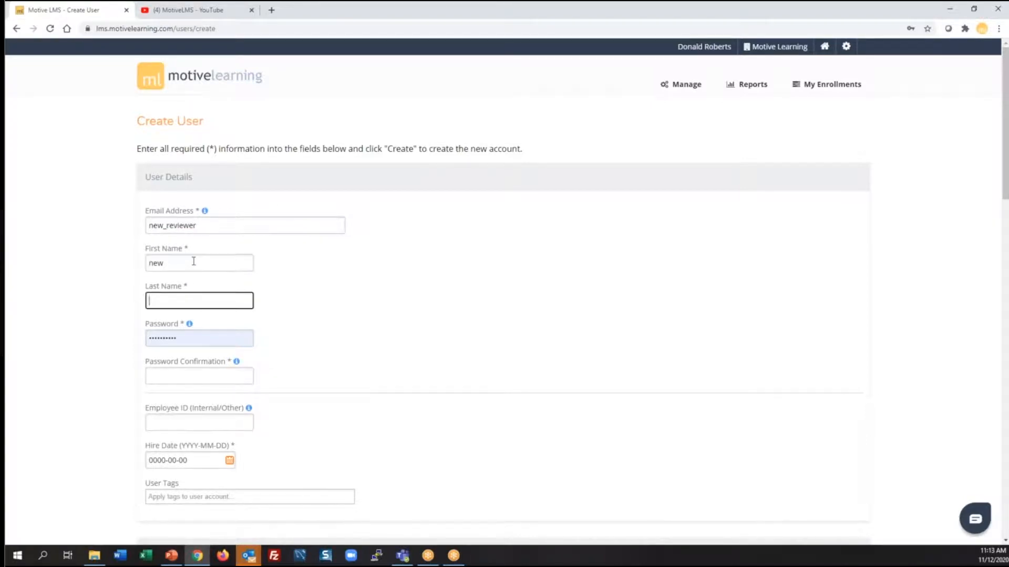
text(reviewer)
key(Tab)
text(******)
key(Tab)
text(******)
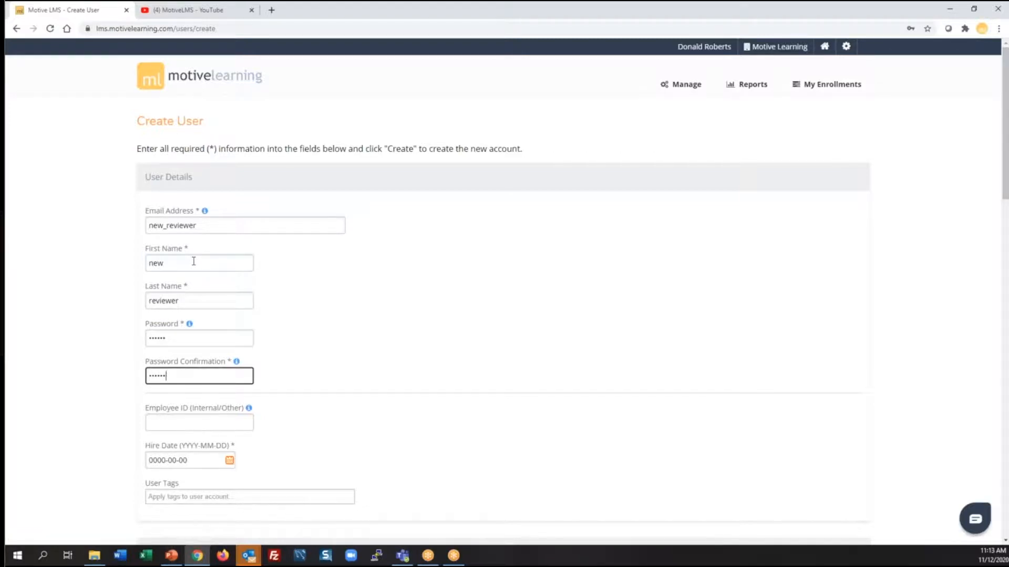
Set the reviewer's hire date to 2020-11-04 and job title to Operations Manager
click(230, 461)
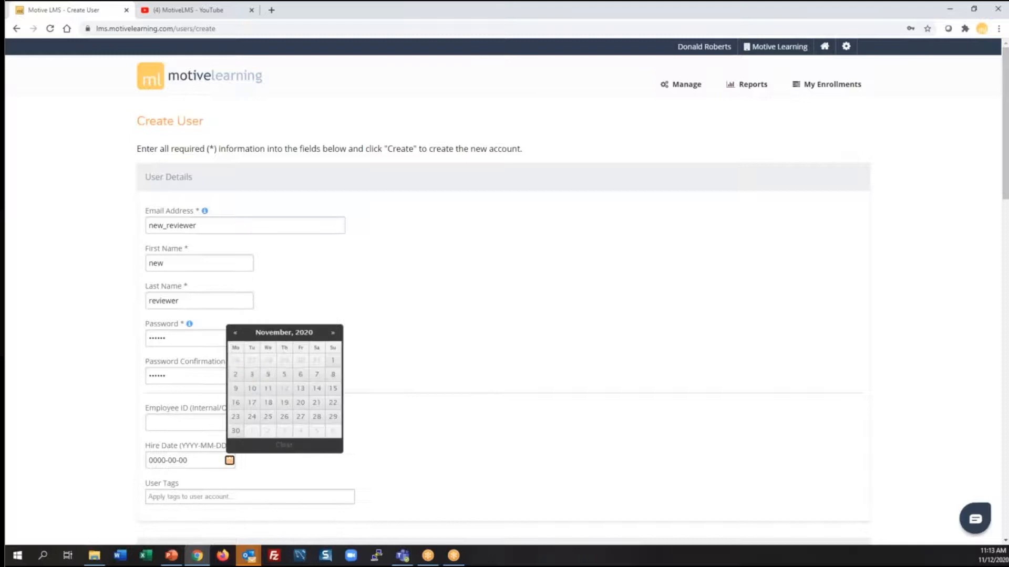
click(268, 375)
scroll(444, 344, down, 9)
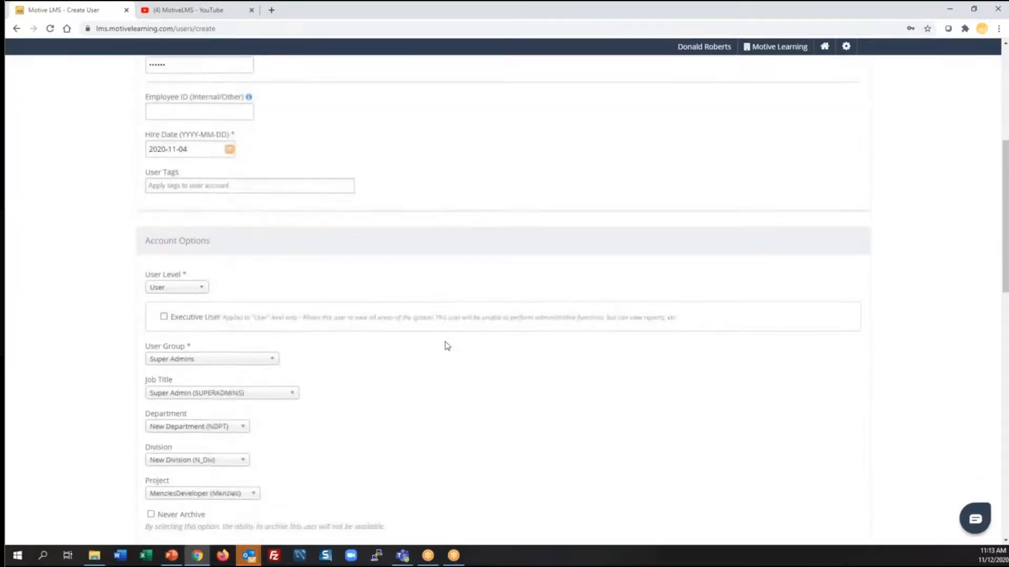
click(280, 234)
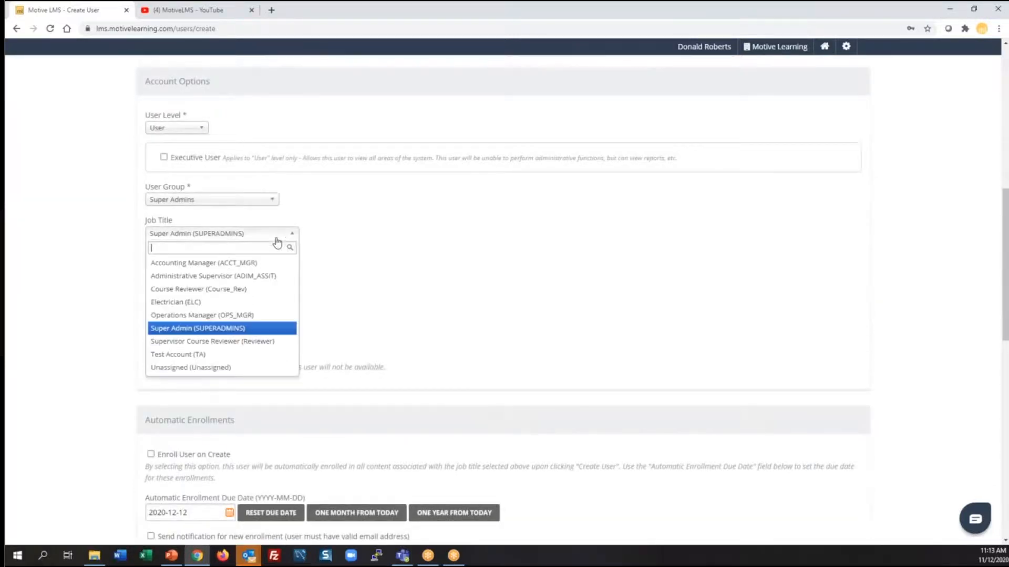
click(227, 316)
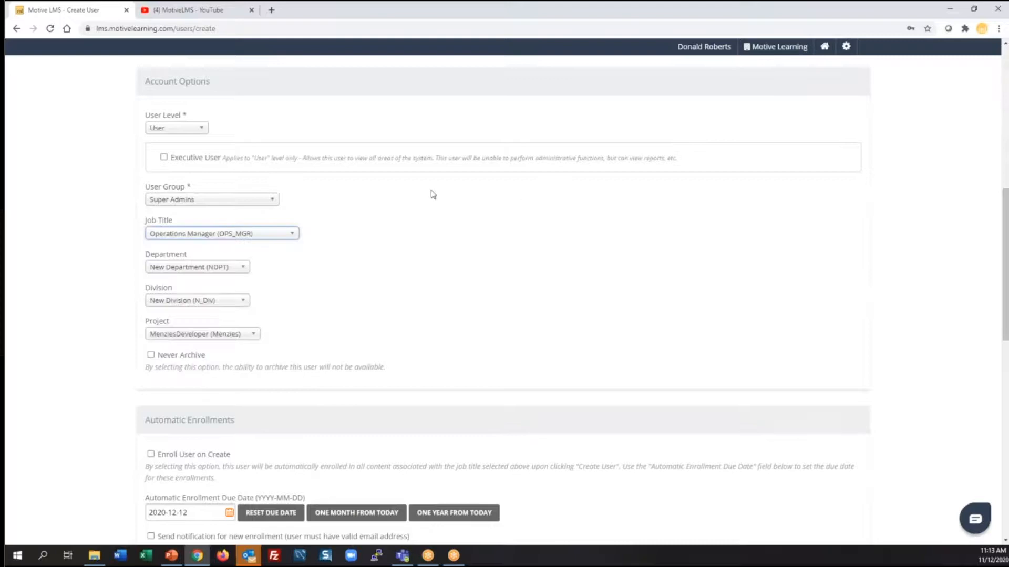
Put the reviewer in Motive Learning Course Reviewers, enable Enroll User on Create, and create the account
click(268, 199)
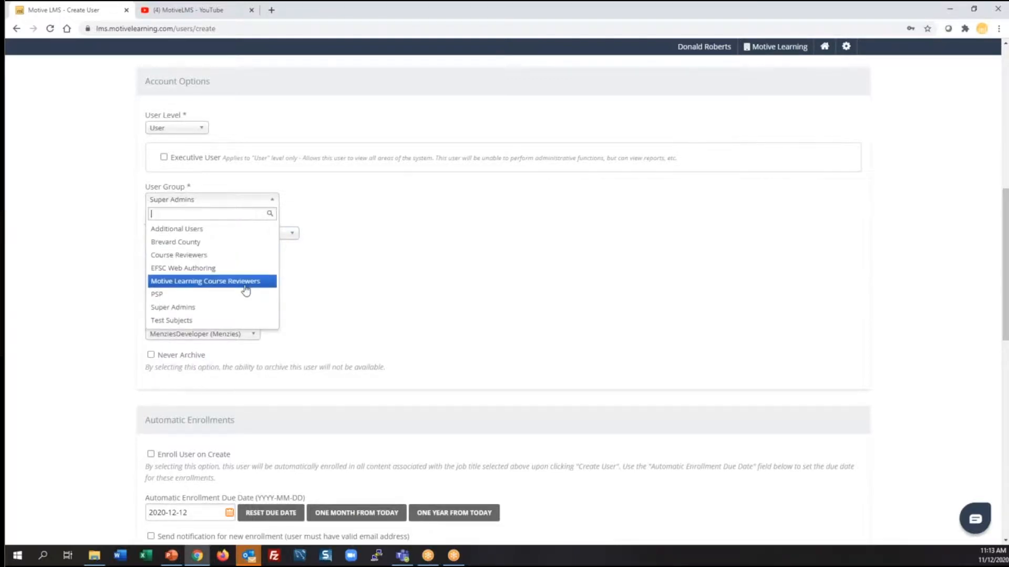
click(244, 283)
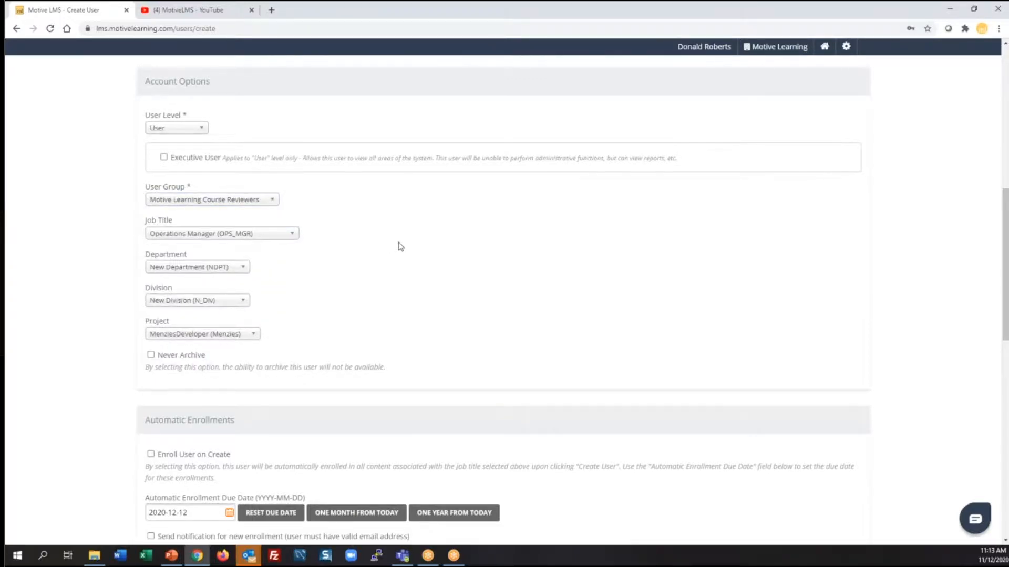
scroll(399, 245, down, 3)
click(150, 298)
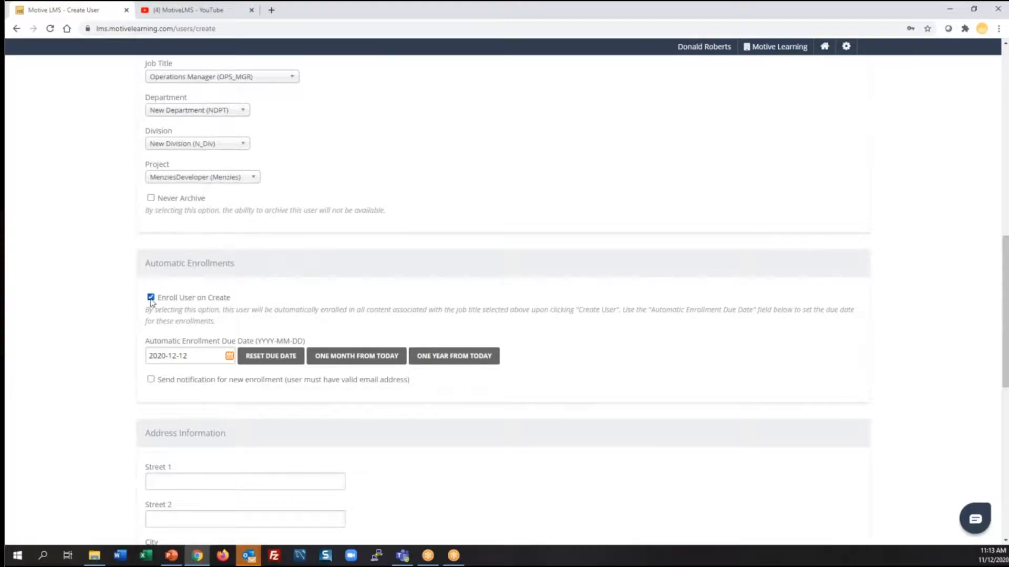
scroll(557, 194, down, 10)
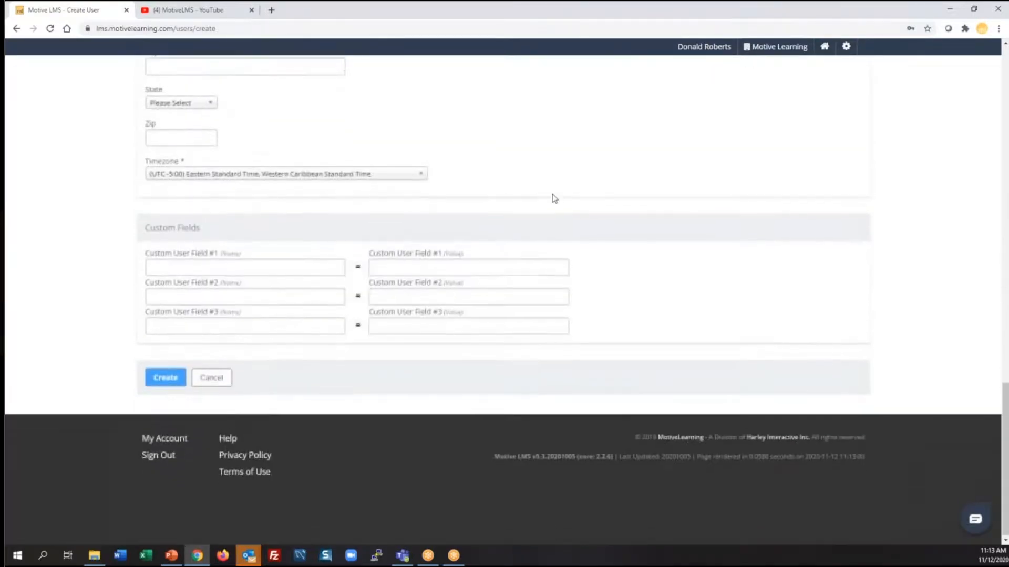
click(178, 379)
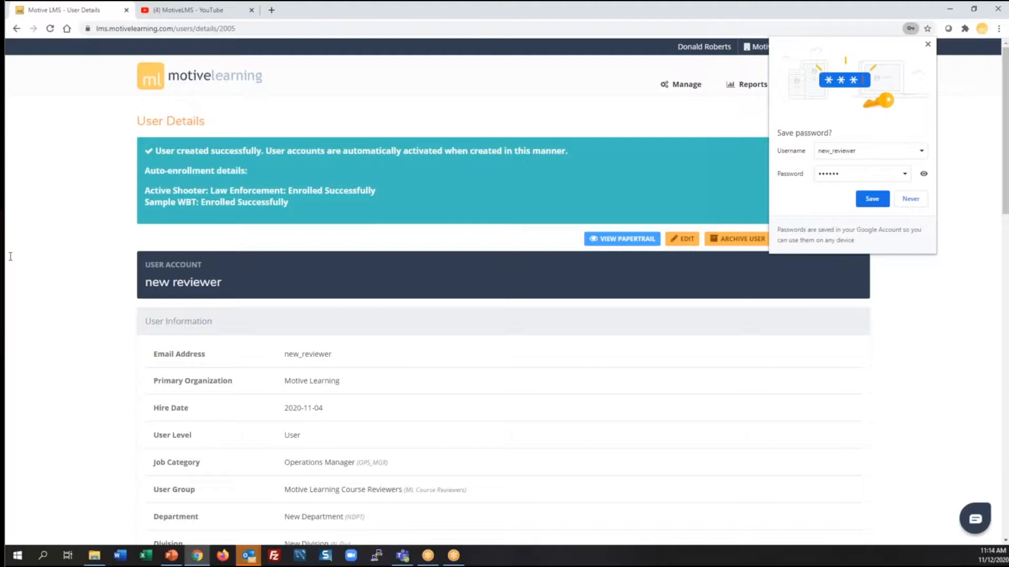
Leave the browser once the reviewer's details page shows the Operations Manager job category and auto-enrollments
key(alt+Tab)
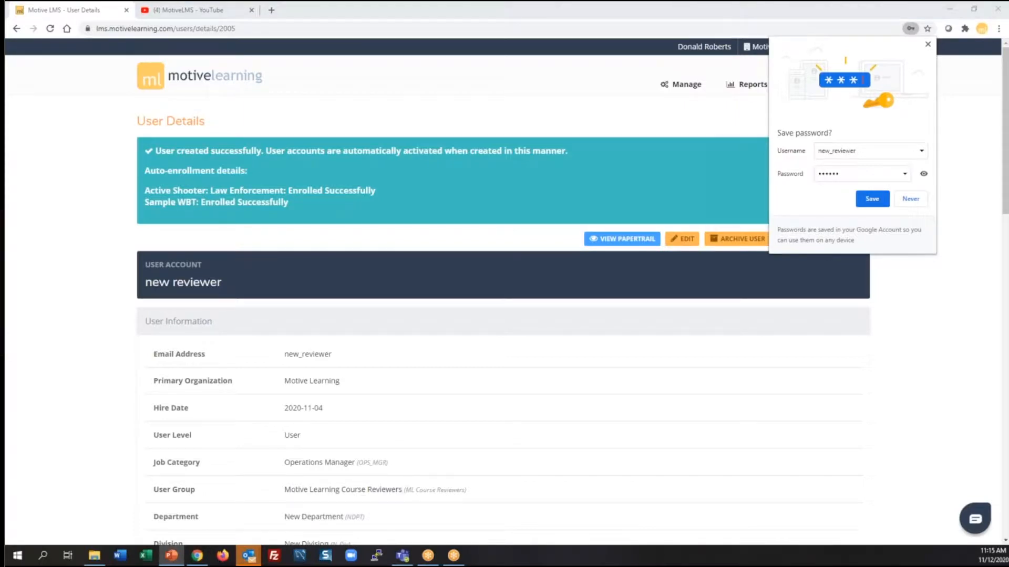